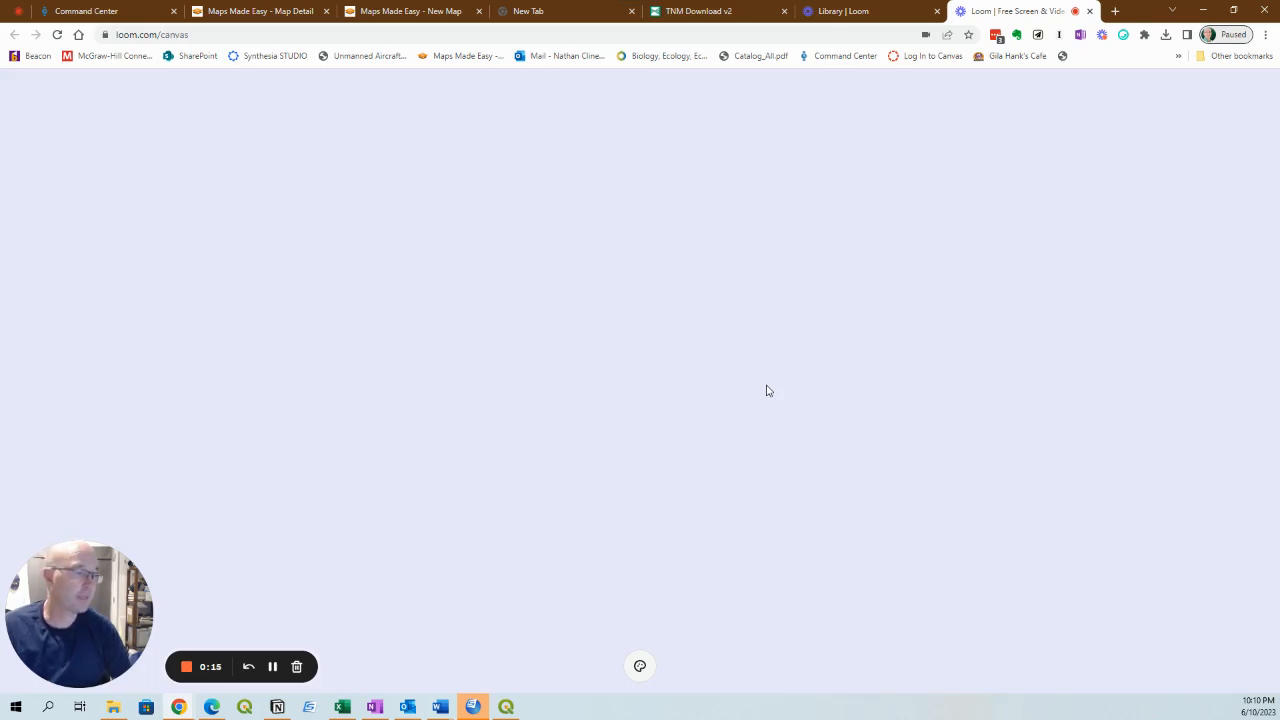
Search the web for "usgs gis database" and launch the Data Download Application from the USGS GIS Data Download page.
{"action": "left_click", "coordinate": [592, 35]}
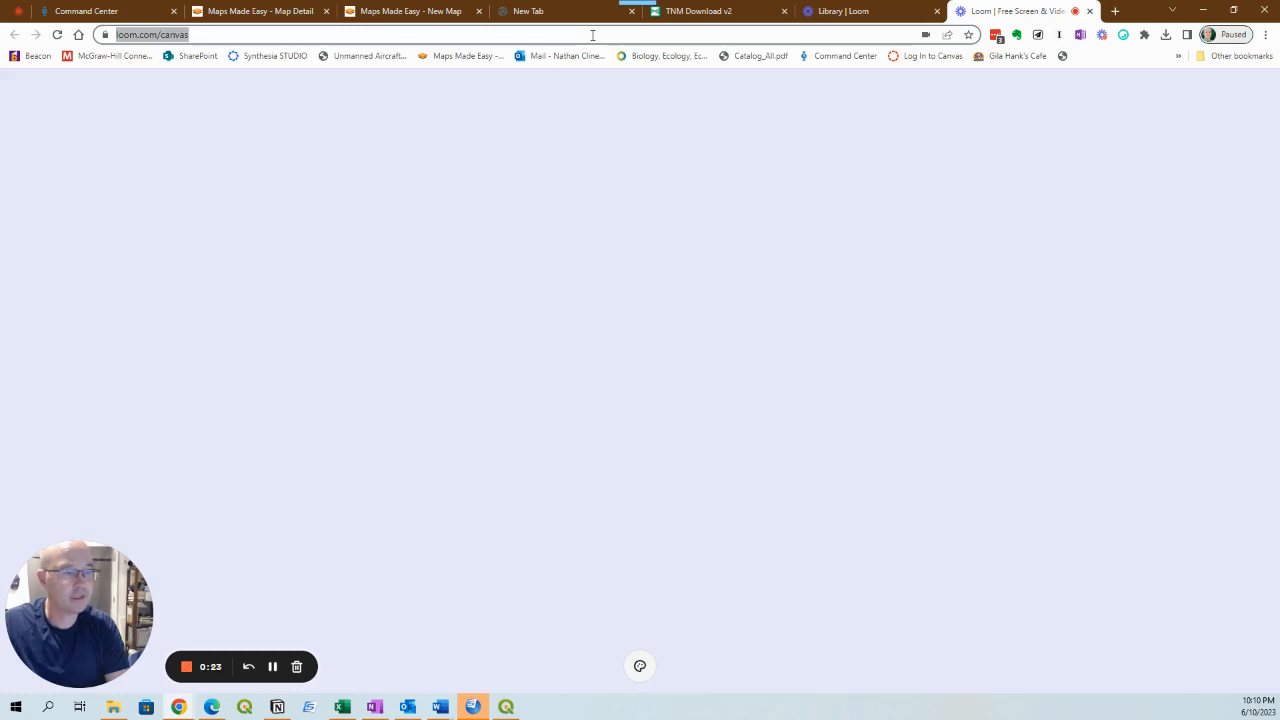
{"action": "type", "text": "USGS"}
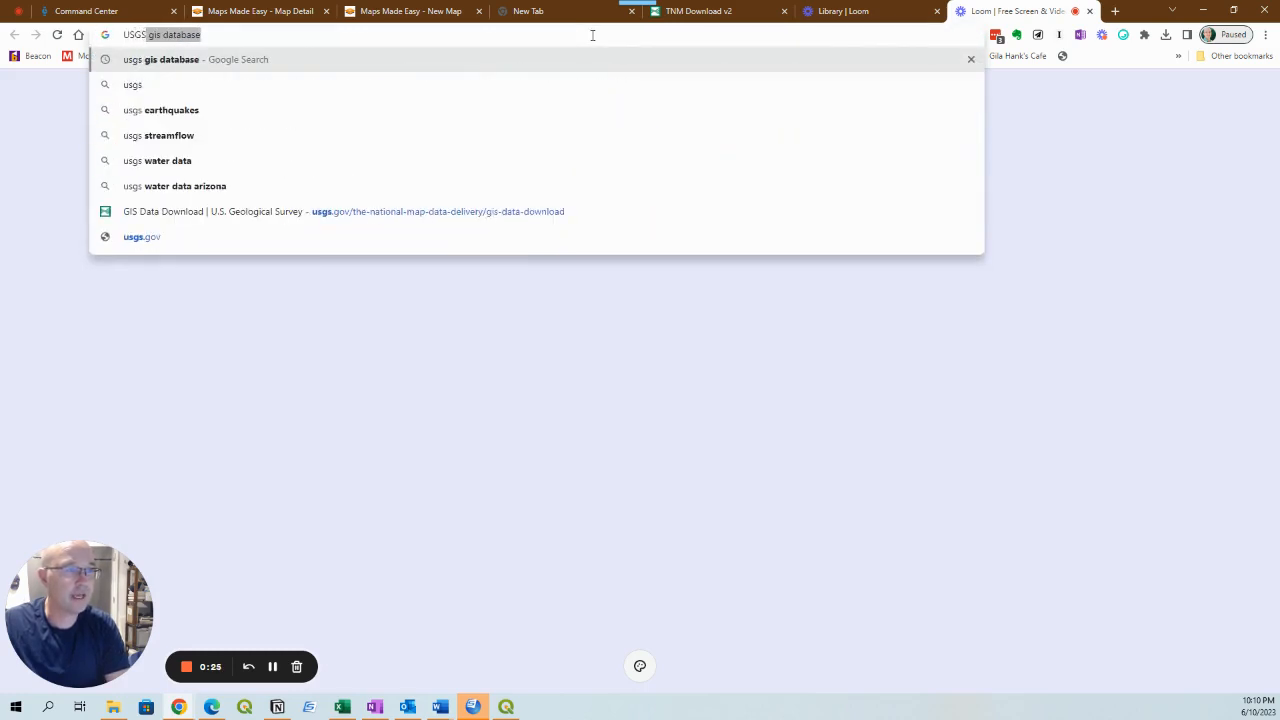
{"action": "type", "text": " GIS"}
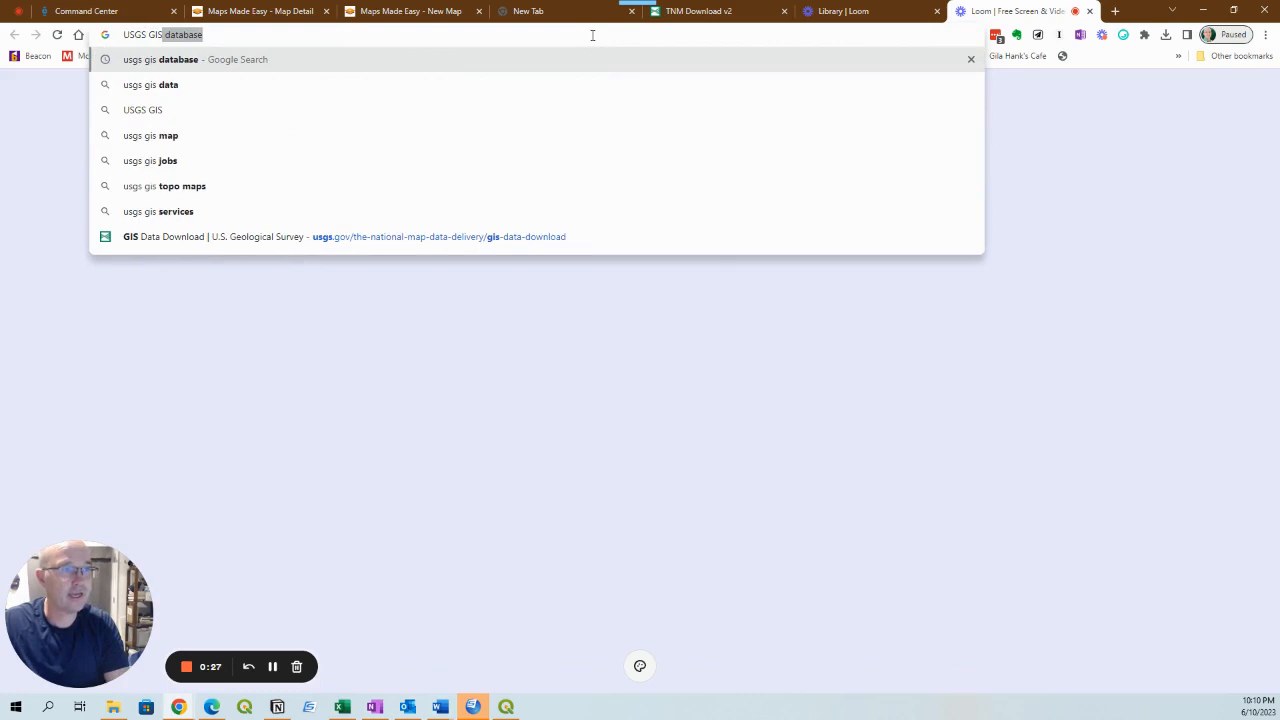
{"action": "type", "text": " Data"}
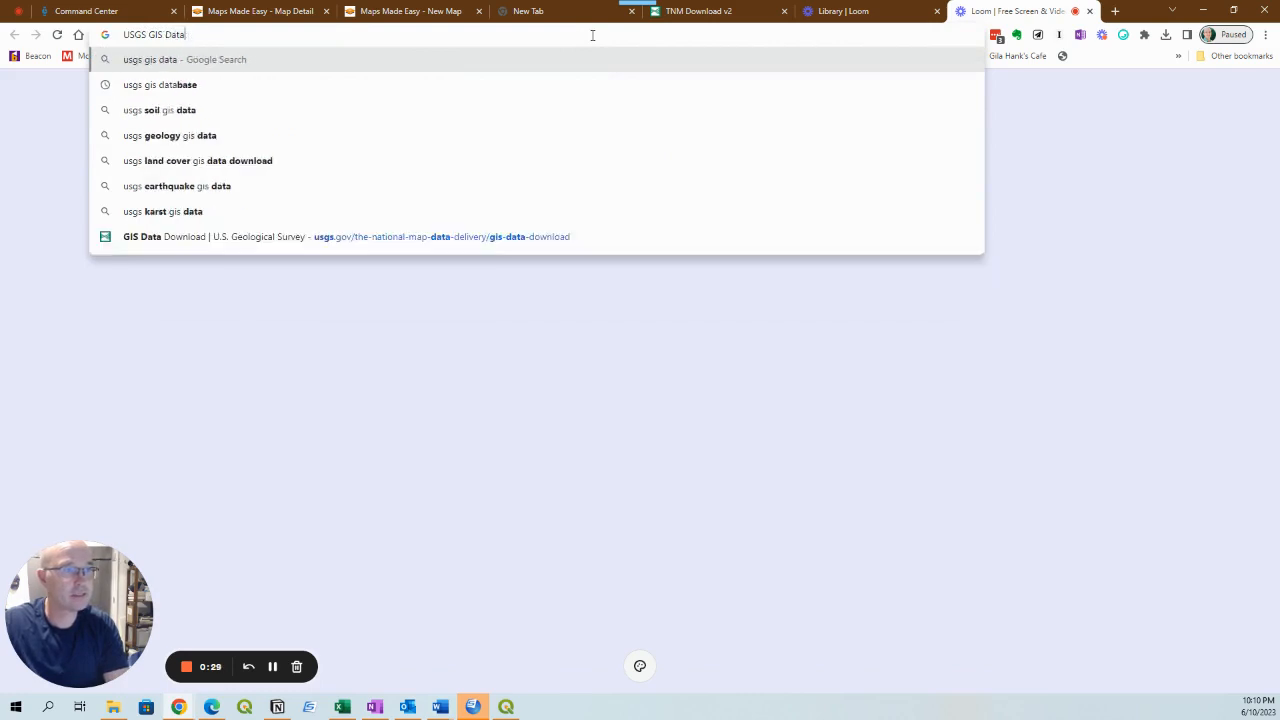
{"action": "type", "text": "base"}
{"action": "key", "text": "Return"}
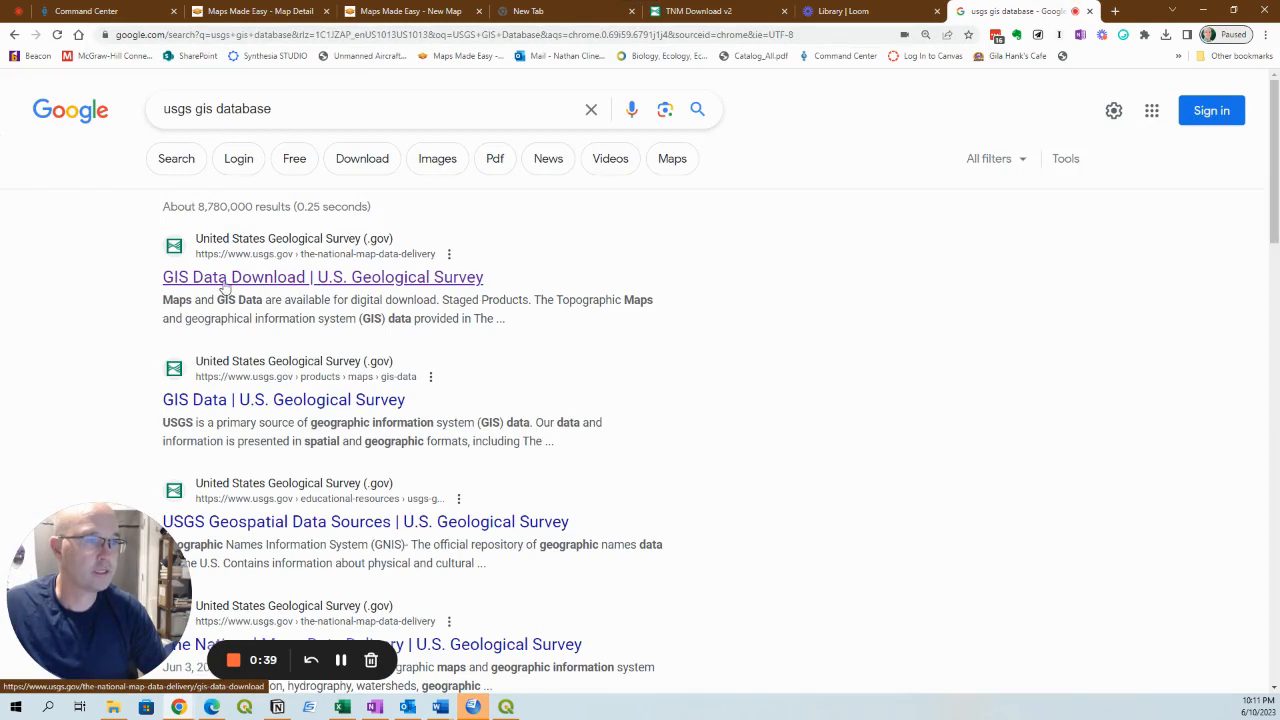
{"action": "left_click", "coordinate": [277, 280]}
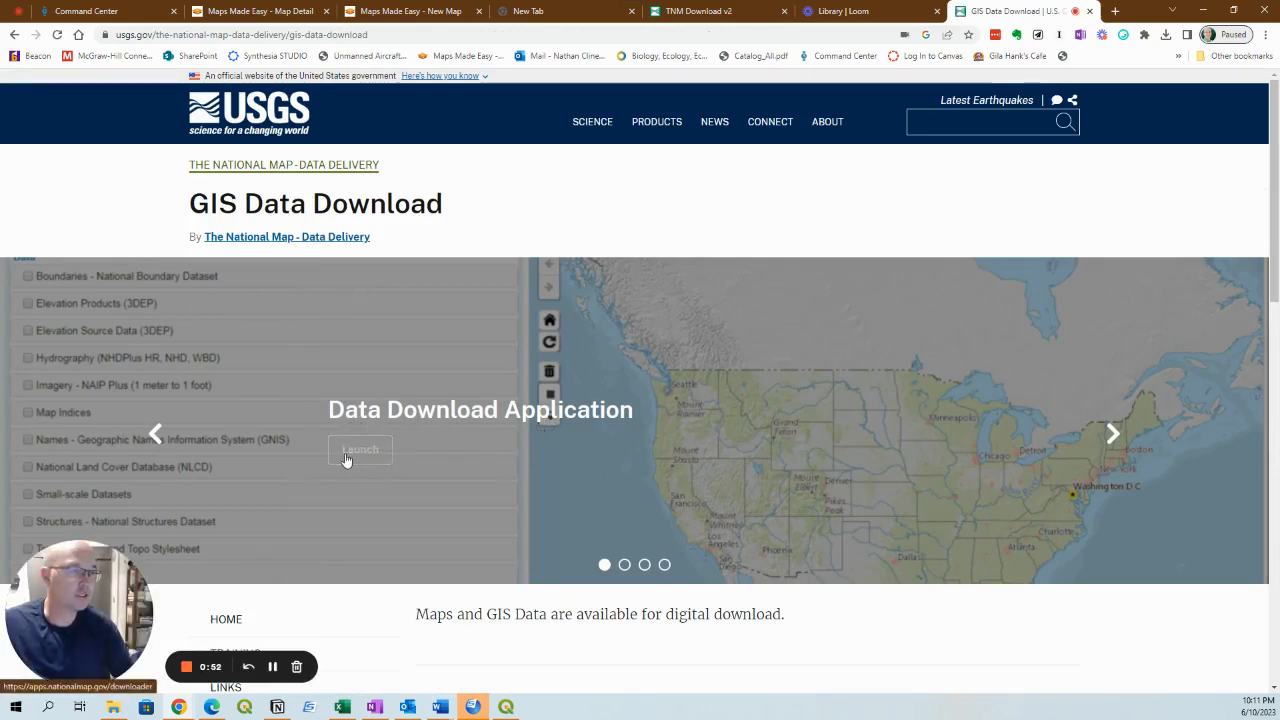
{"action": "left_click", "coordinate": [345, 457]}
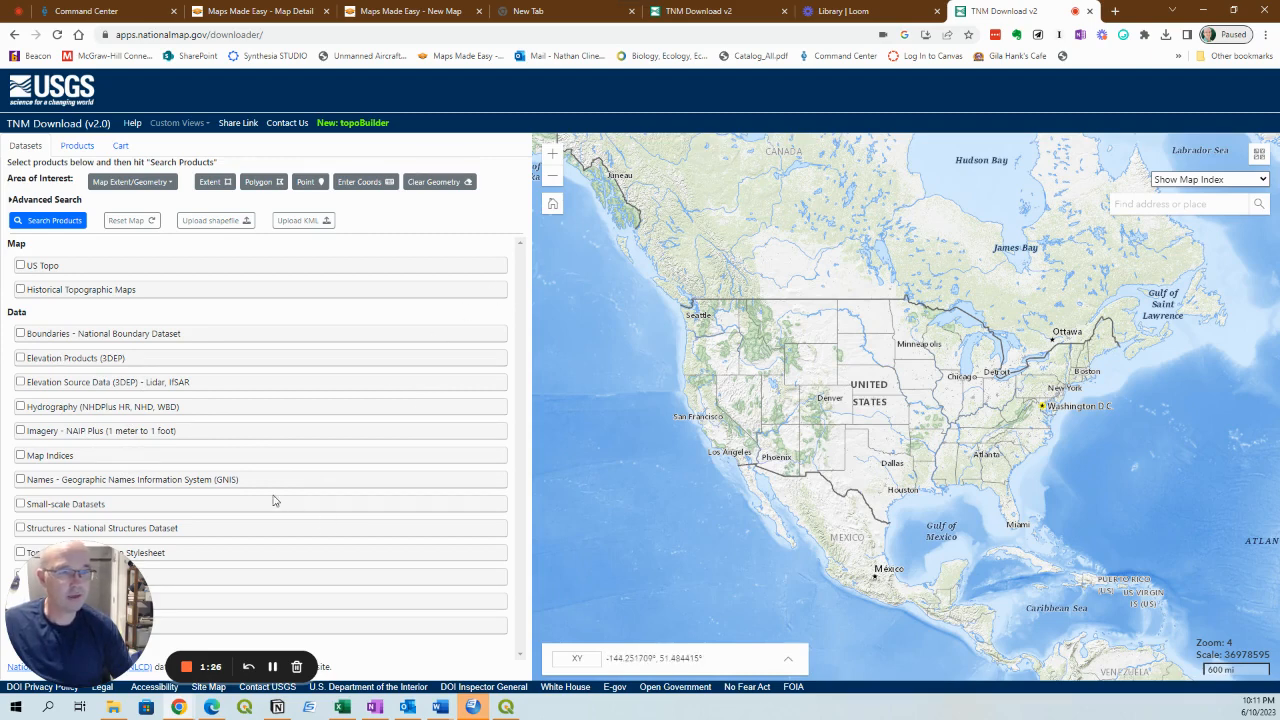
Find the state-level National Boundary Dataset products in Shapefile format and download the Arizona ZIP.
{"action": "left_click", "coordinate": [20, 333]}
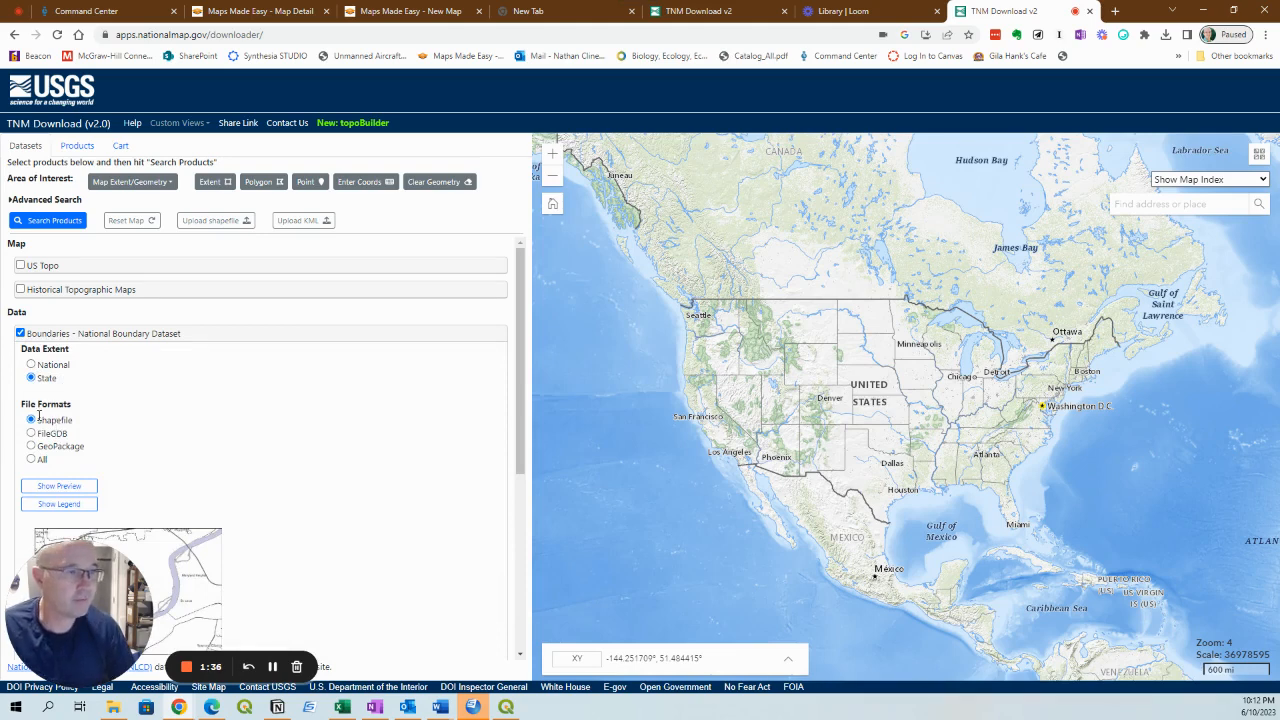
{"action": "left_click", "coordinate": [41, 226]}
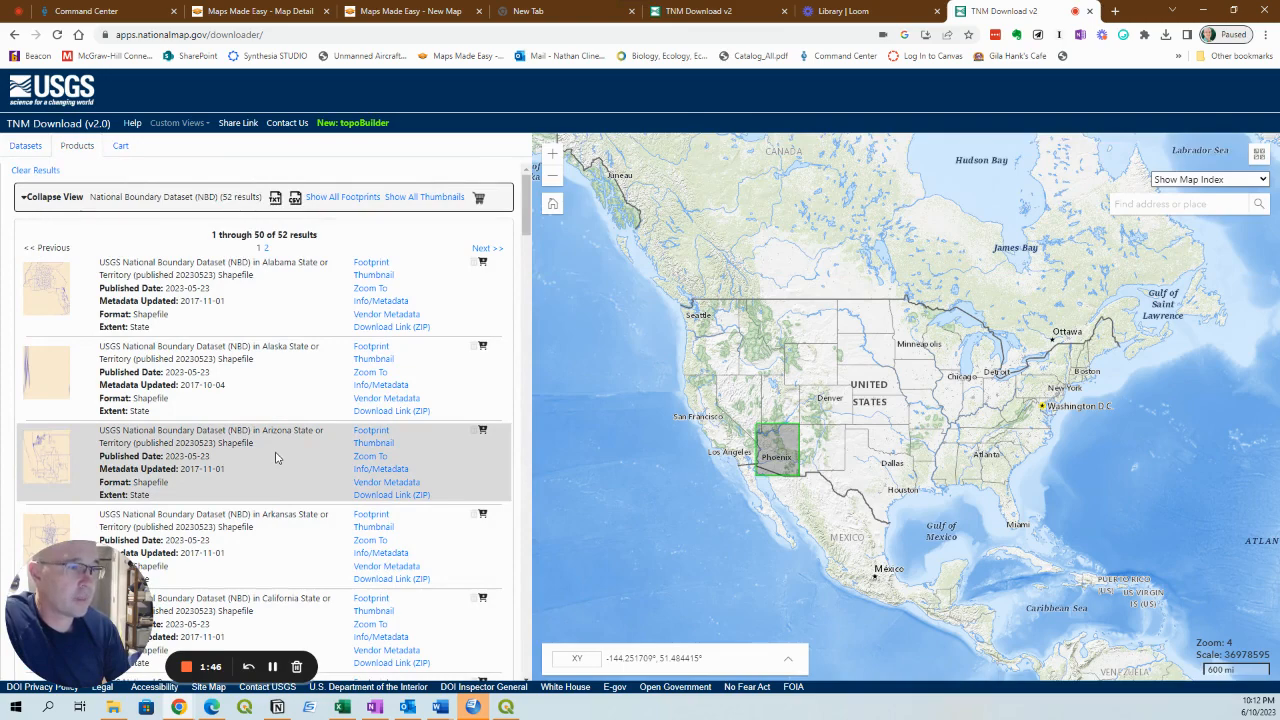
{"action": "left_click", "coordinate": [382, 497]}
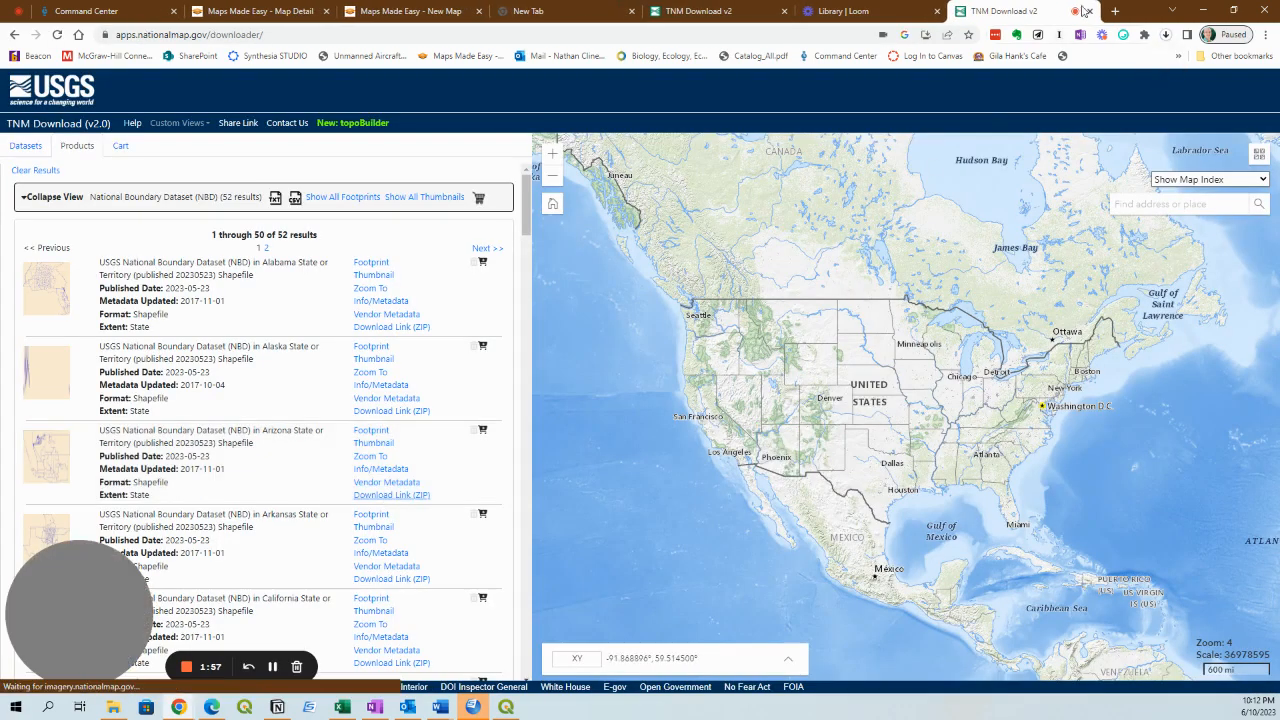
{"action": "left_click", "coordinate": [1167, 35]}
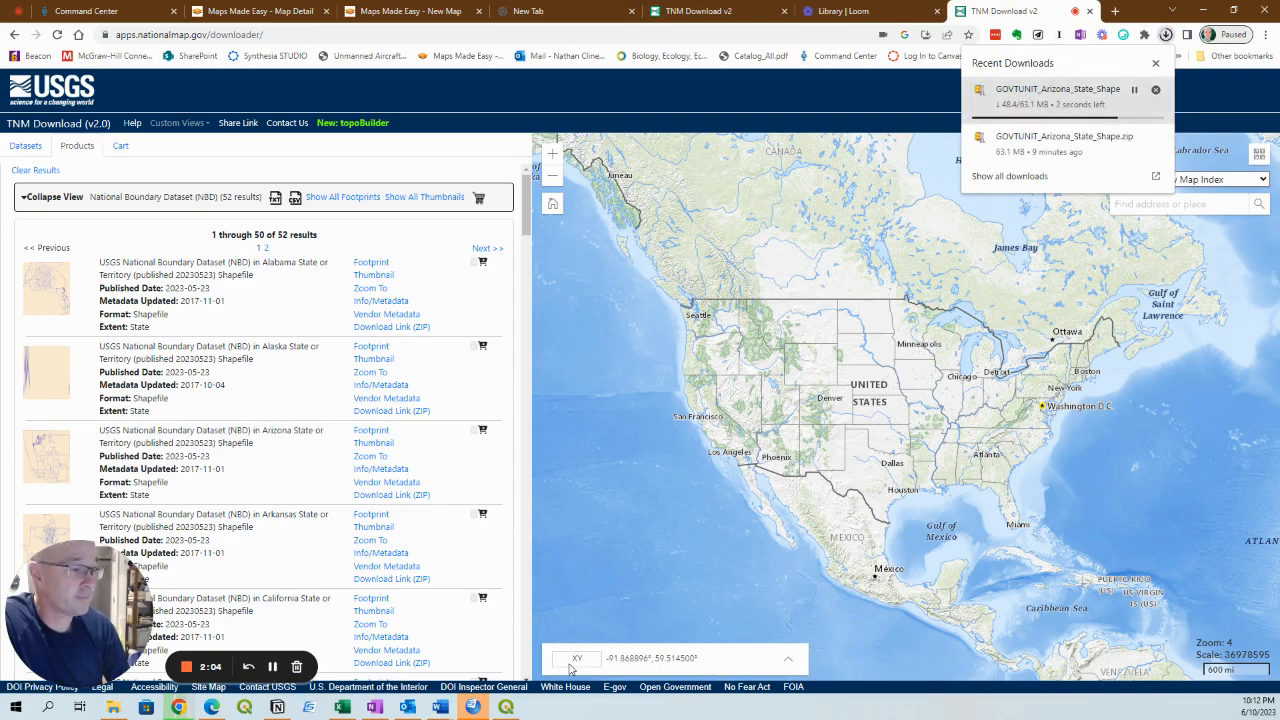
Switch to QGIS, start a new empty project, and dismiss the news item and the installed-font notice.
{"action": "mouse_move", "coordinate": [506, 708]}
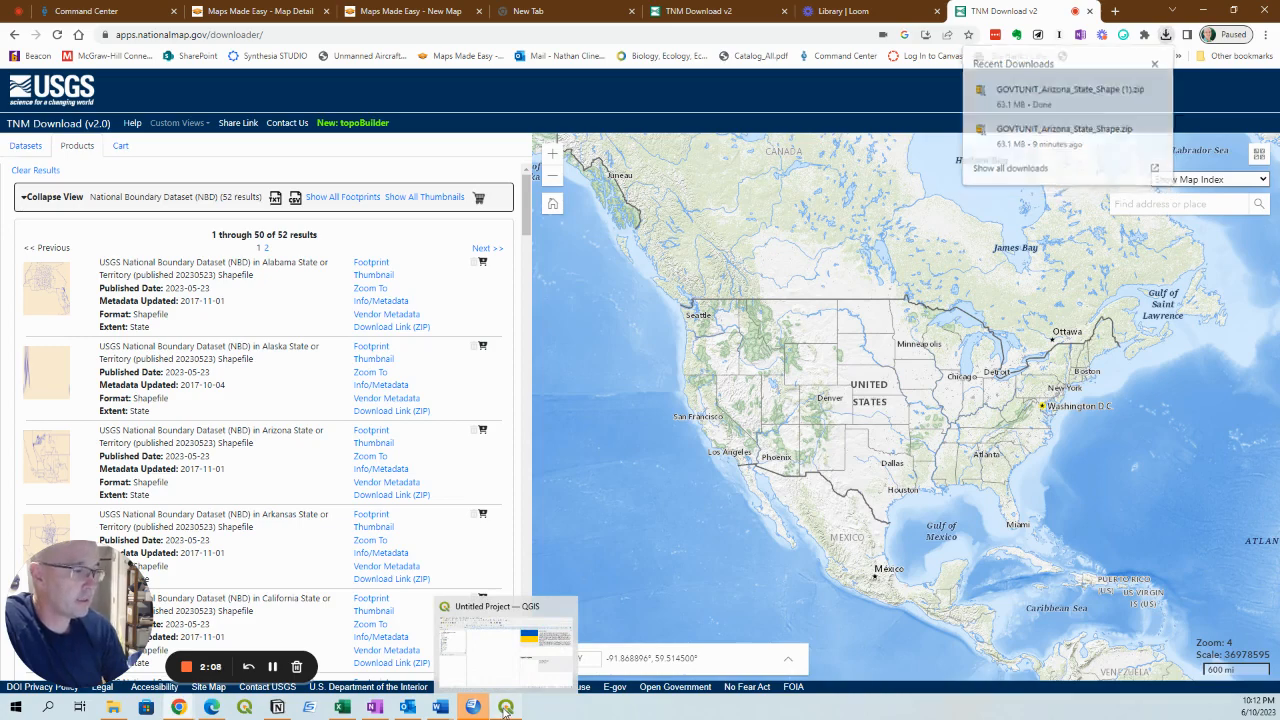
{"action": "left_click", "coordinate": [506, 708]}
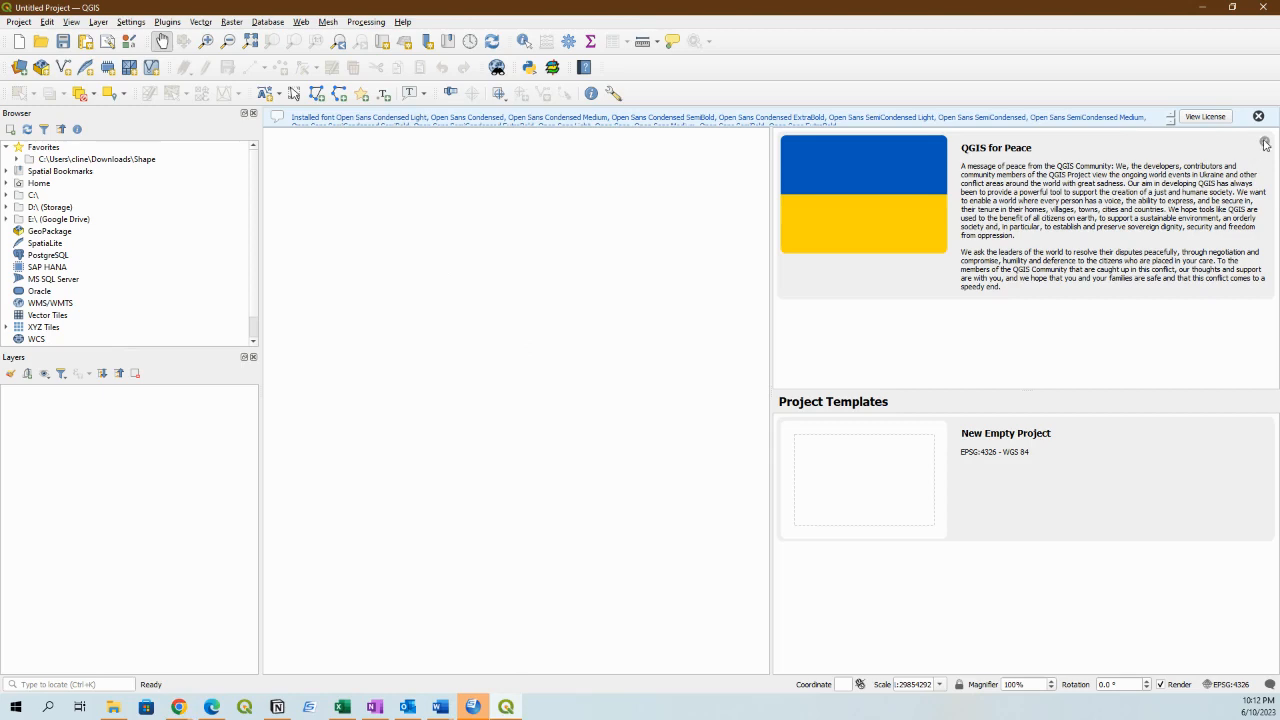
{"action": "left_click", "coordinate": [1264, 142]}
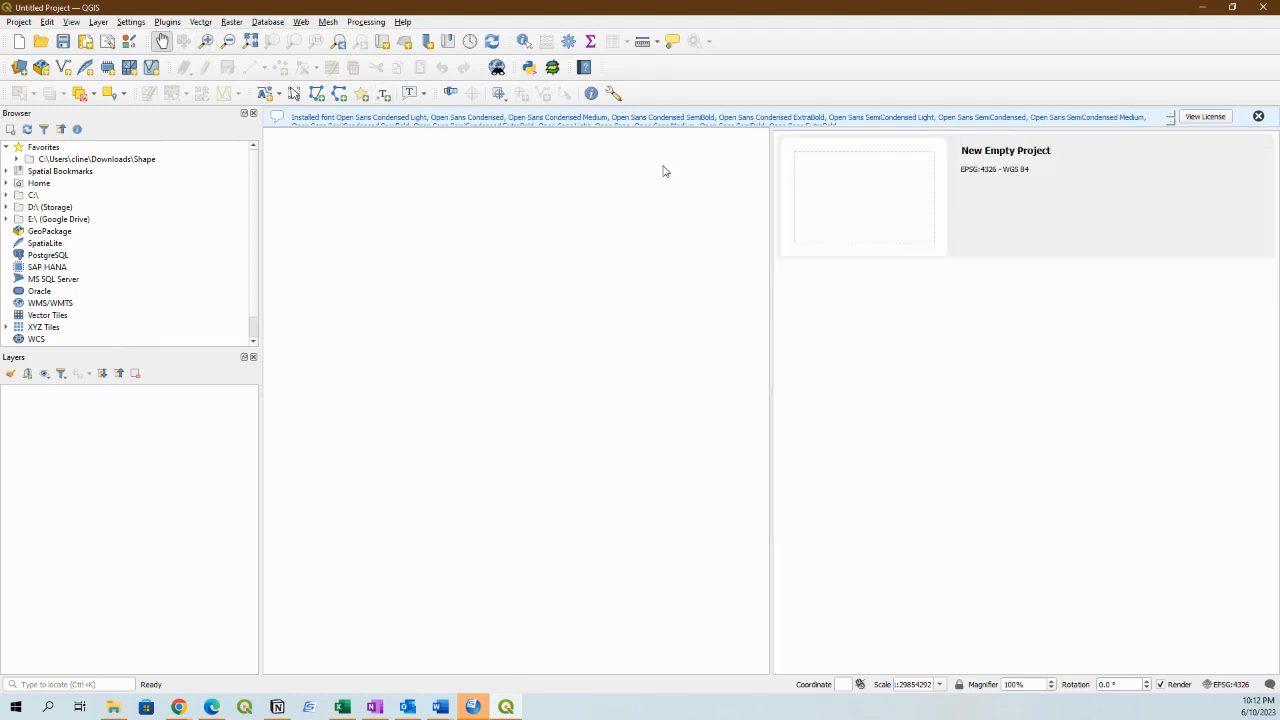
{"action": "left_click", "coordinate": [842, 210]}
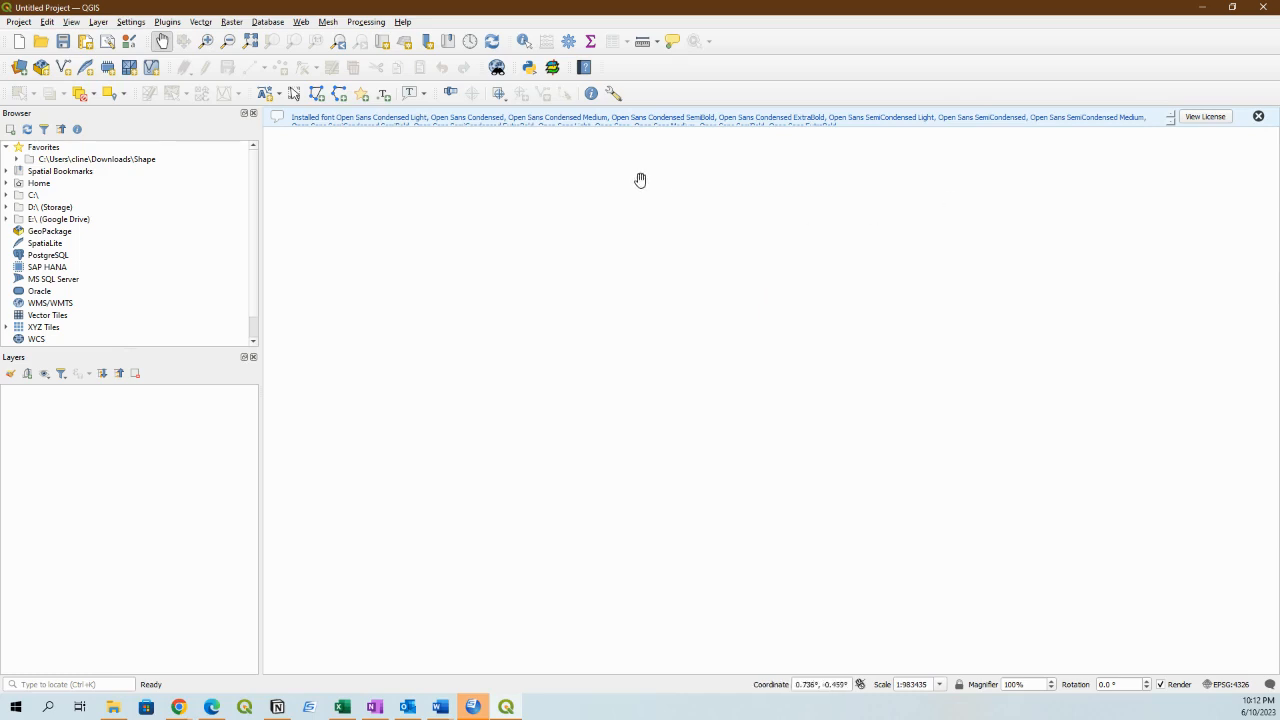
{"action": "left_click", "coordinate": [1258, 116]}
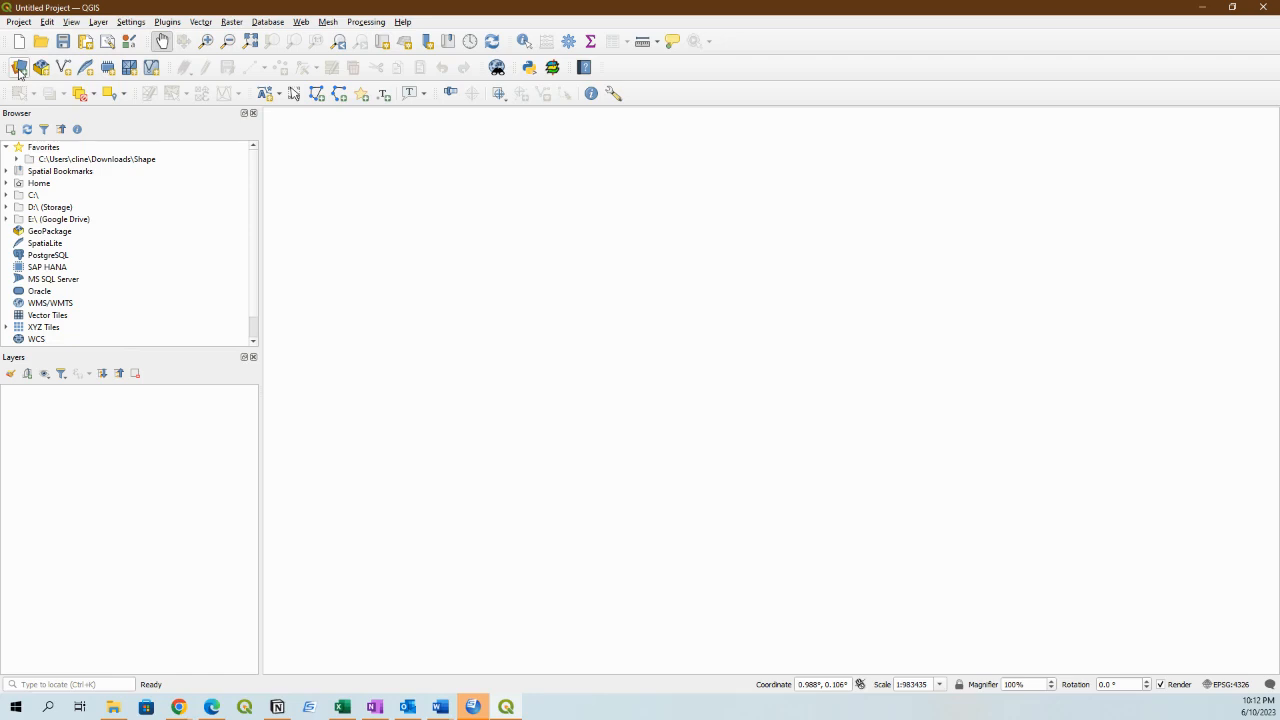
Browse the C:\ drive to the current user's folder under Users and expand its Downloads folder.
{"action": "left_click", "coordinate": [113, 708]}
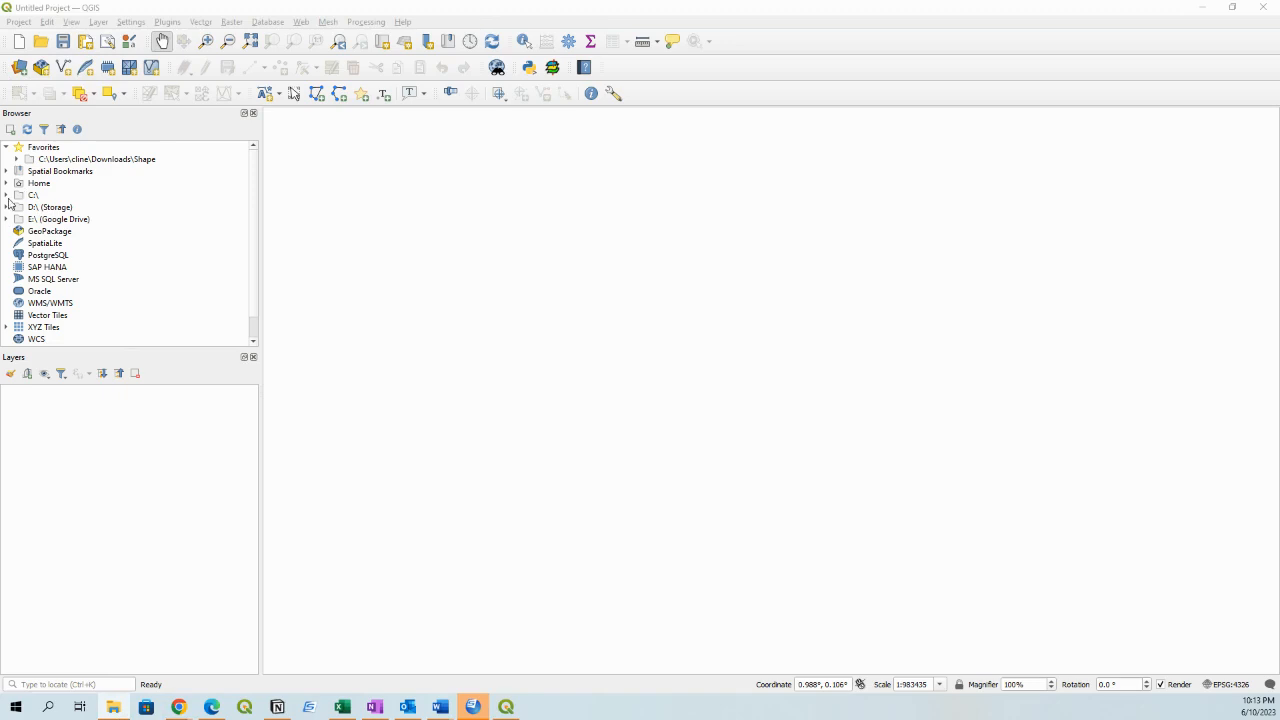
{"action": "left_click", "coordinate": [7, 195]}
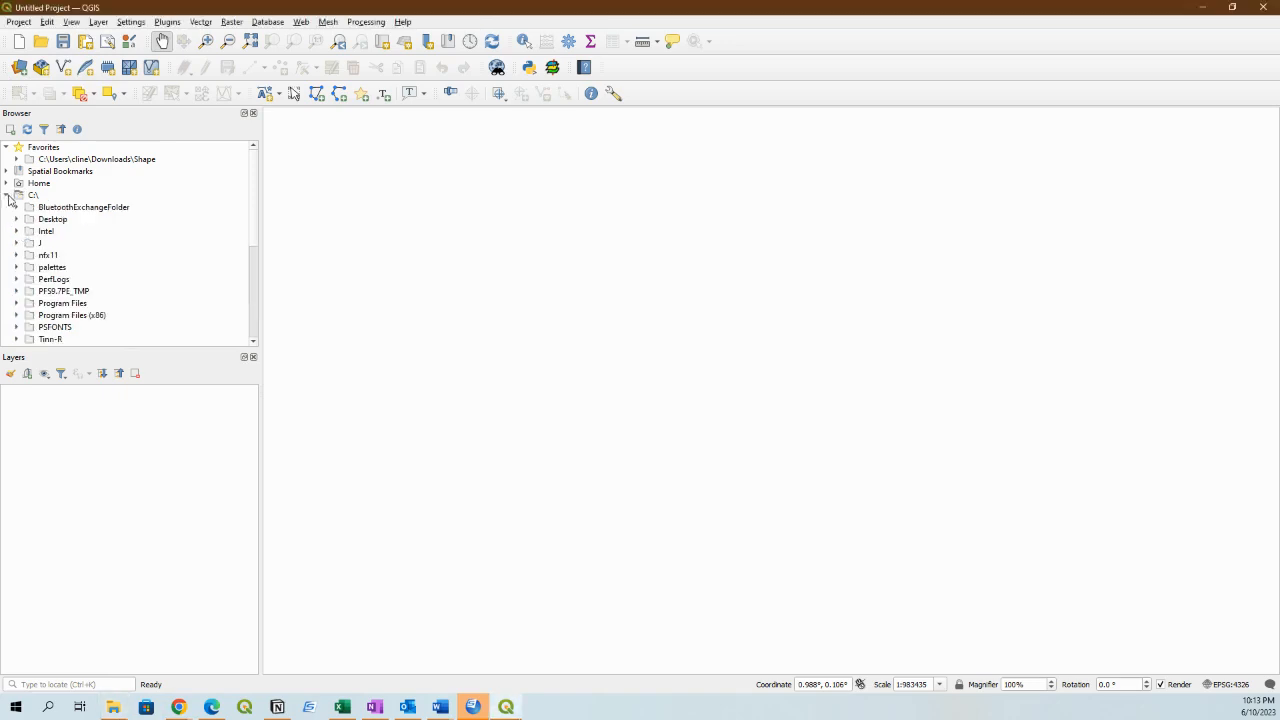
{"action": "scroll", "coordinate": [107, 297], "scroll_direction": "down", "scroll_amount": 4}
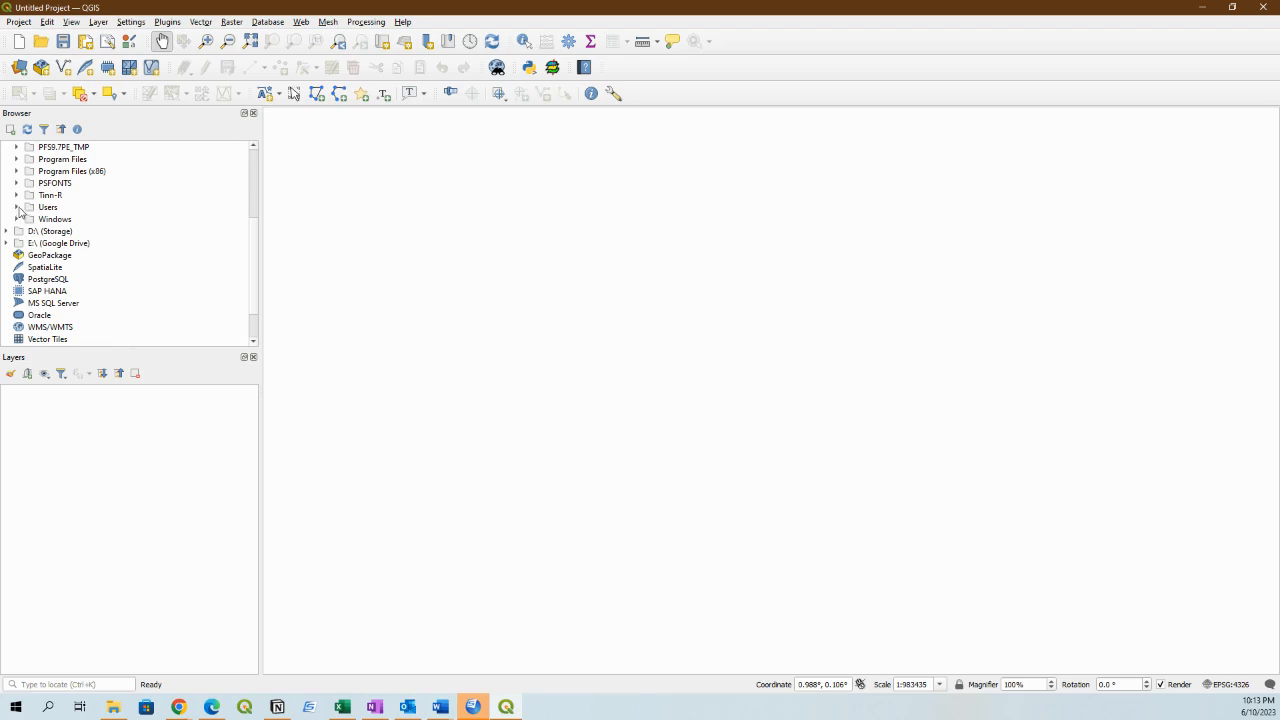
{"action": "left_click", "coordinate": [17, 208]}
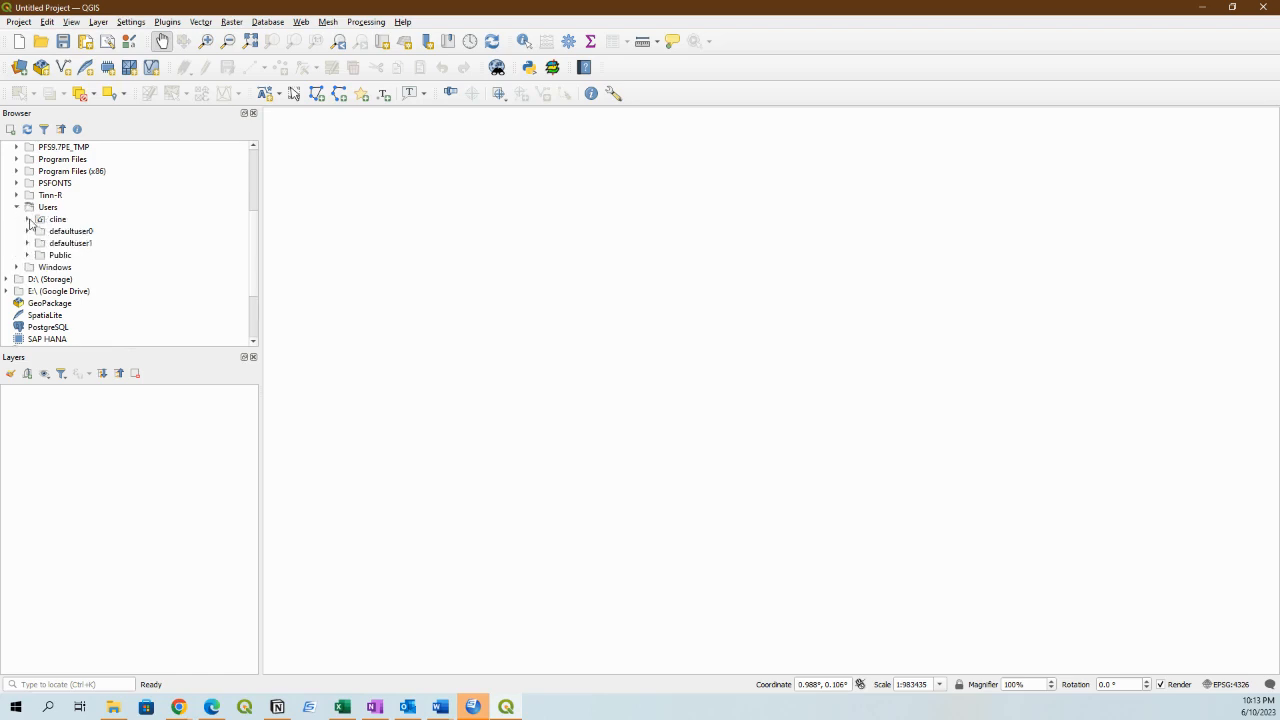
{"action": "left_click", "coordinate": [28, 219]}
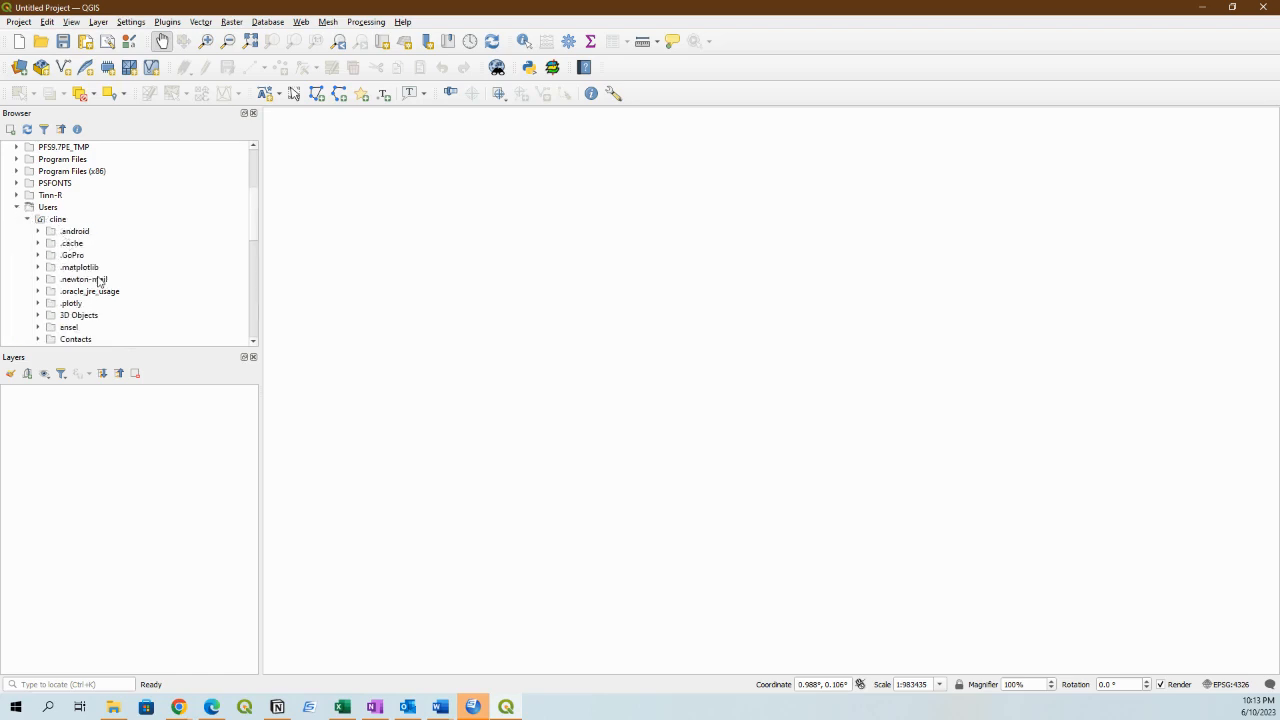
{"action": "scroll", "coordinate": [135, 332], "scroll_direction": "down", "scroll_amount": 3}
{"action": "scroll", "coordinate": [135, 332], "scroll_direction": "down", "scroll_amount": 3}
{"action": "scroll", "coordinate": [135, 332], "scroll_direction": "up", "scroll_amount": 1}
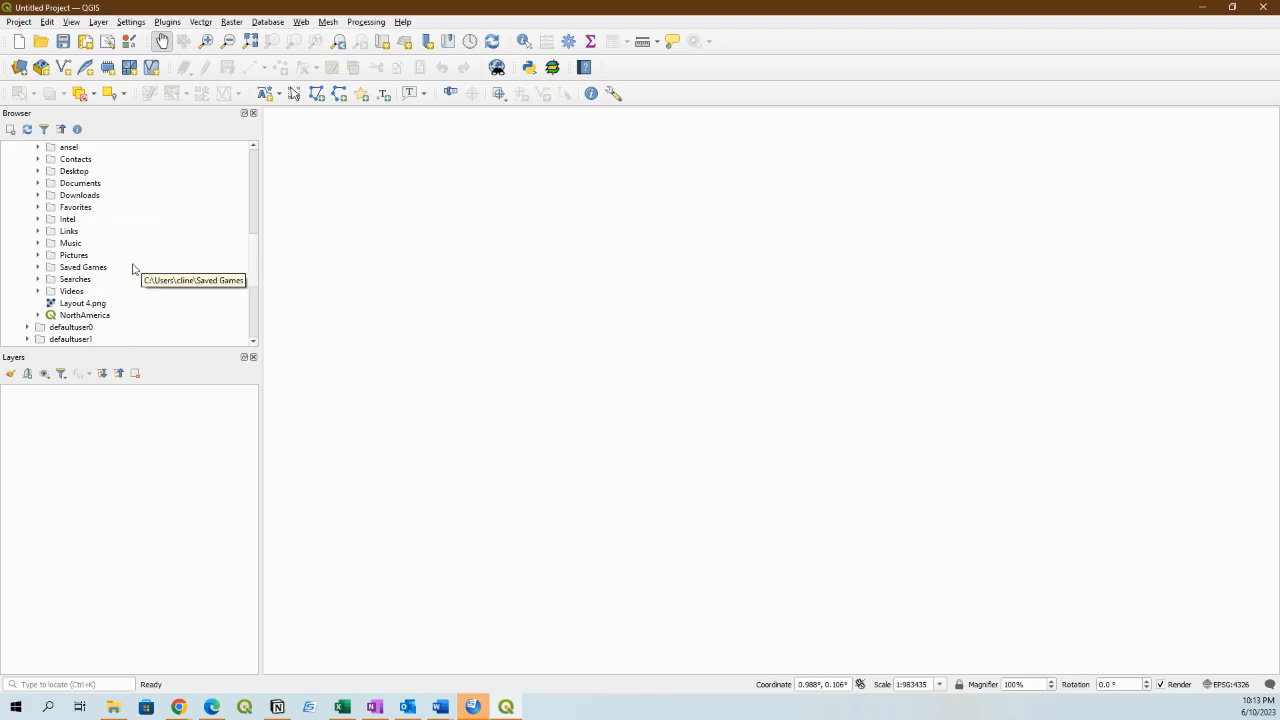
{"action": "scroll", "coordinate": [101, 272], "scroll_direction": "up", "scroll_amount": 1}
{"action": "scroll", "coordinate": [101, 272], "scroll_direction": "up", "scroll_amount": 2}
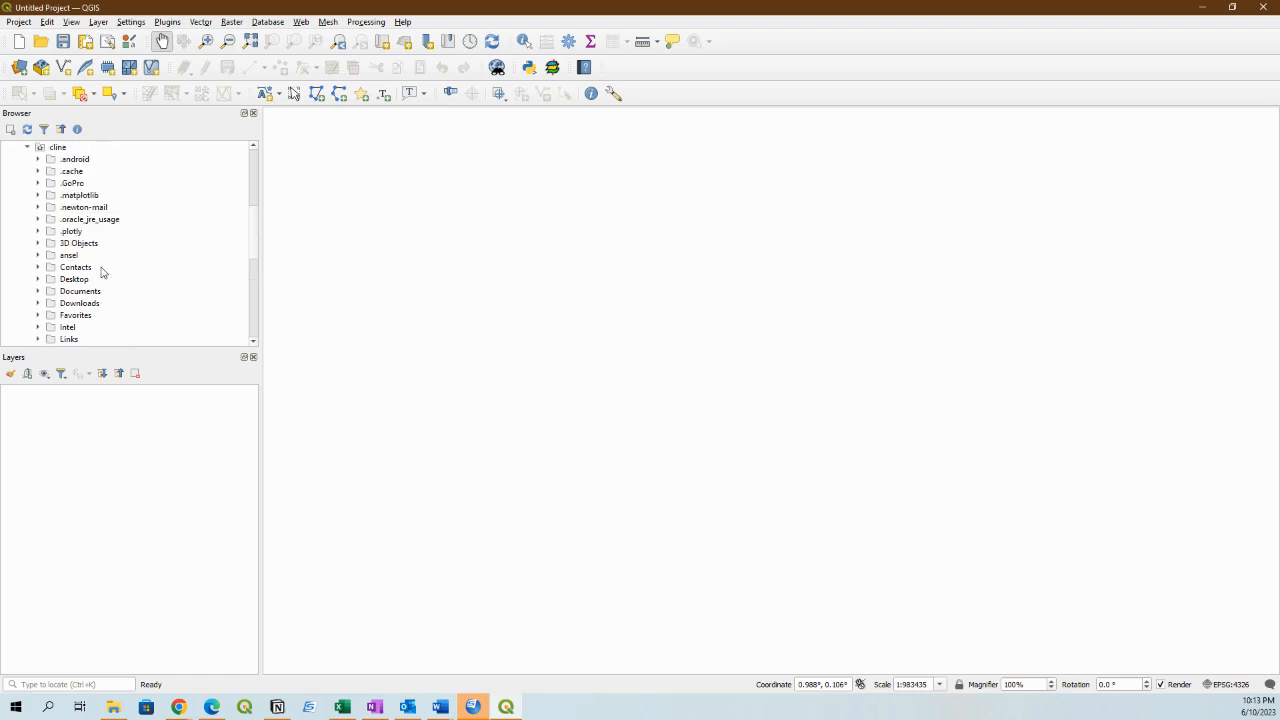
{"action": "scroll", "coordinate": [101, 272], "scroll_direction": "down", "scroll_amount": 1}
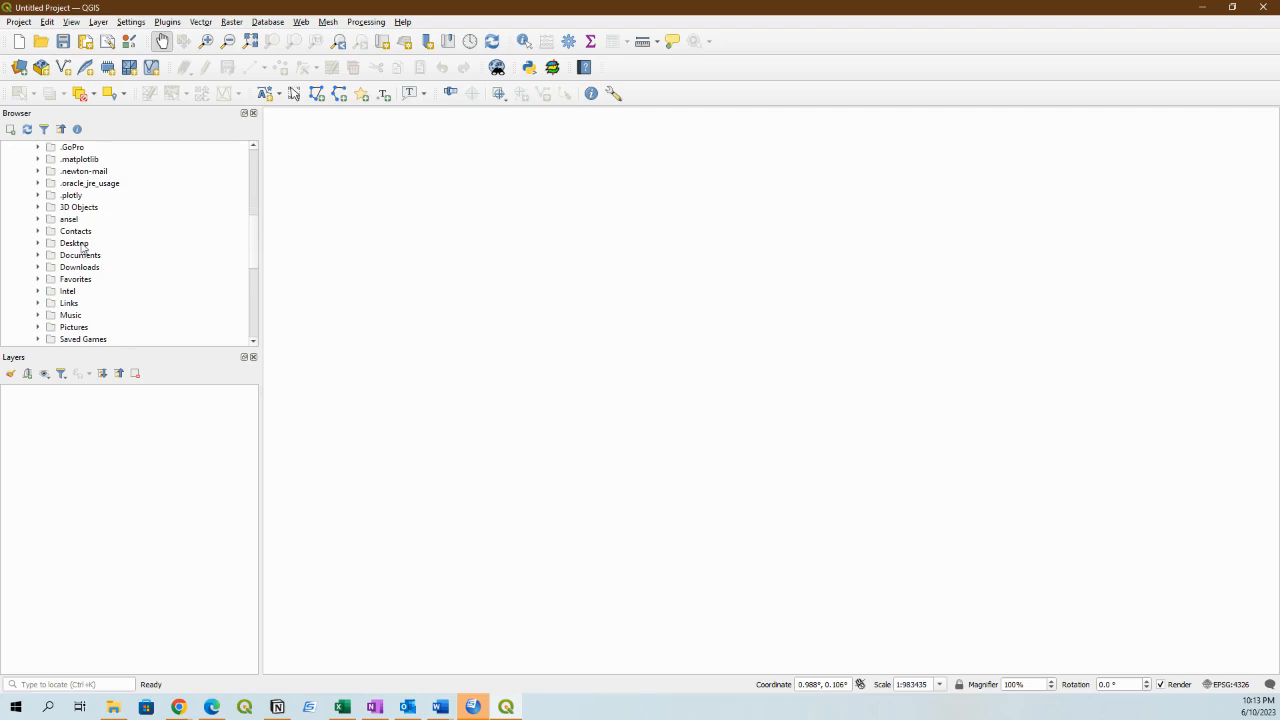
{"action": "left_click", "coordinate": [38, 267]}
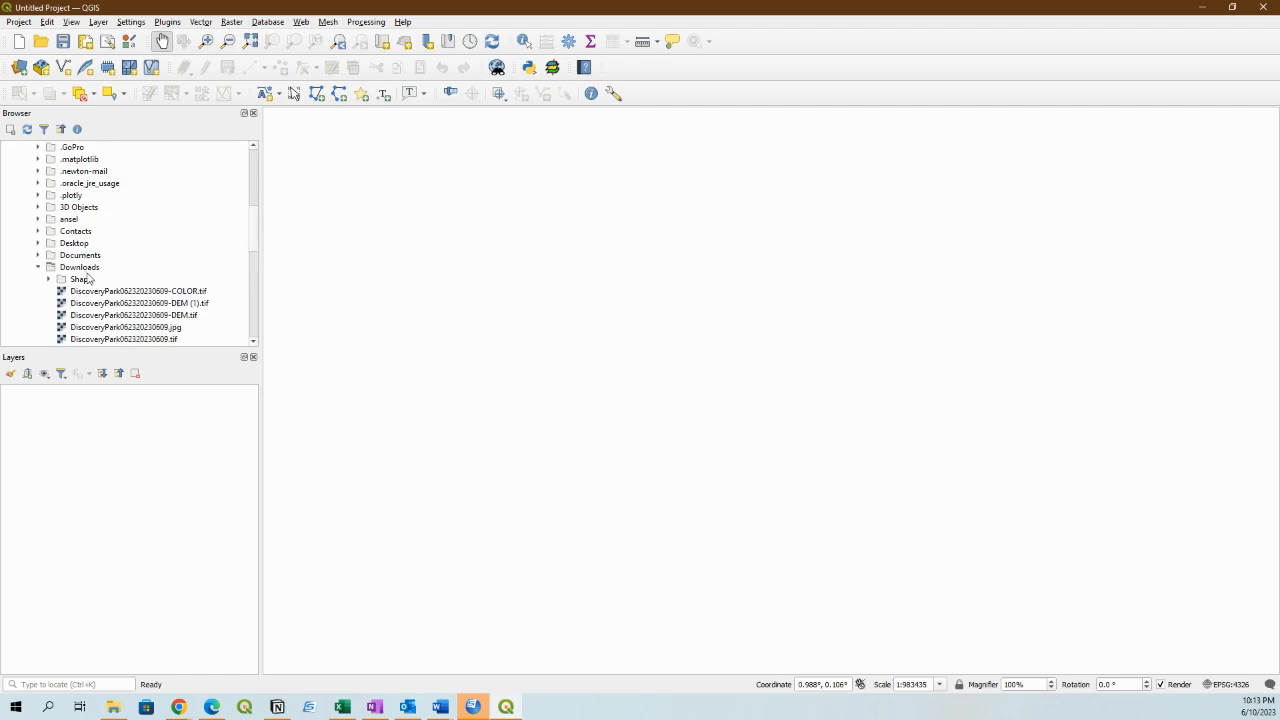
Add Shape/GU_CountyOrEquivalent.shp from GOVTUNIT_Arizona_State_Shape.zip to the map as a layer.
{"action": "scroll", "coordinate": [198, 284], "scroll_direction": "down", "scroll_amount": 3}
{"action": "scroll", "coordinate": [198, 282], "scroll_direction": "down", "scroll_amount": 1}
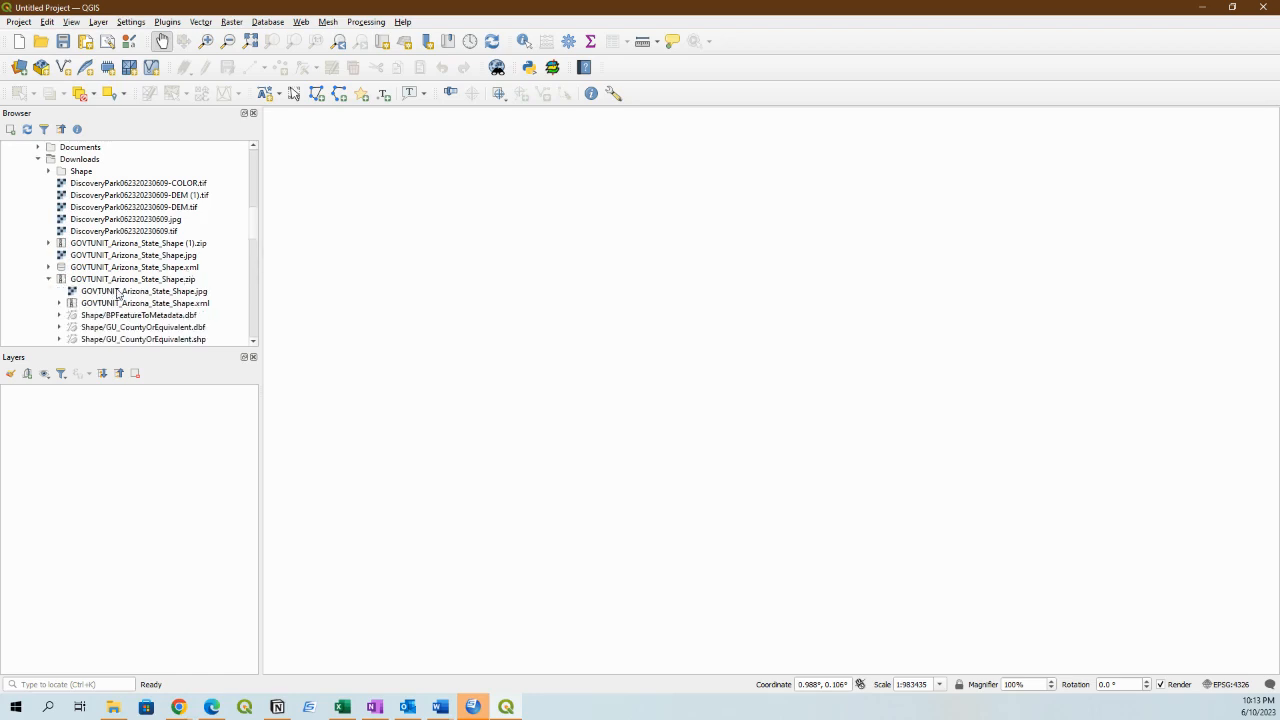
{"action": "scroll", "coordinate": [163, 299], "scroll_direction": "down", "scroll_amount": 2}
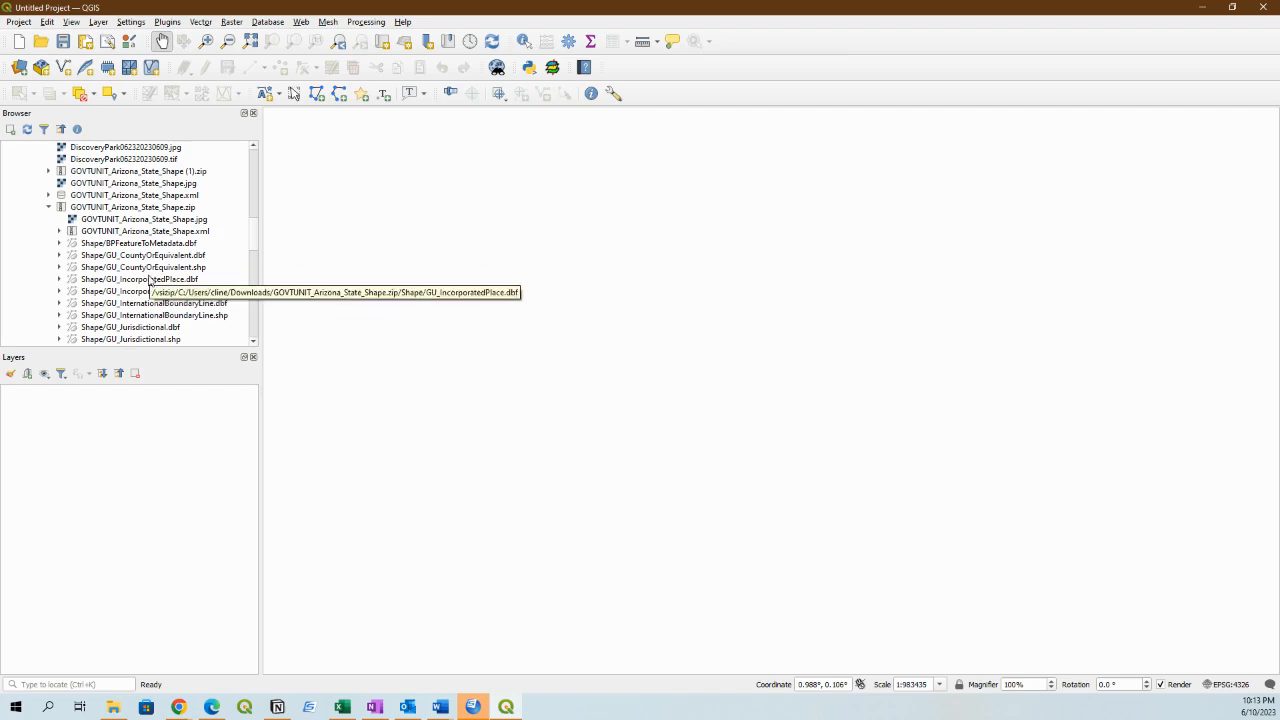
{"action": "left_click", "coordinate": [146, 268]}
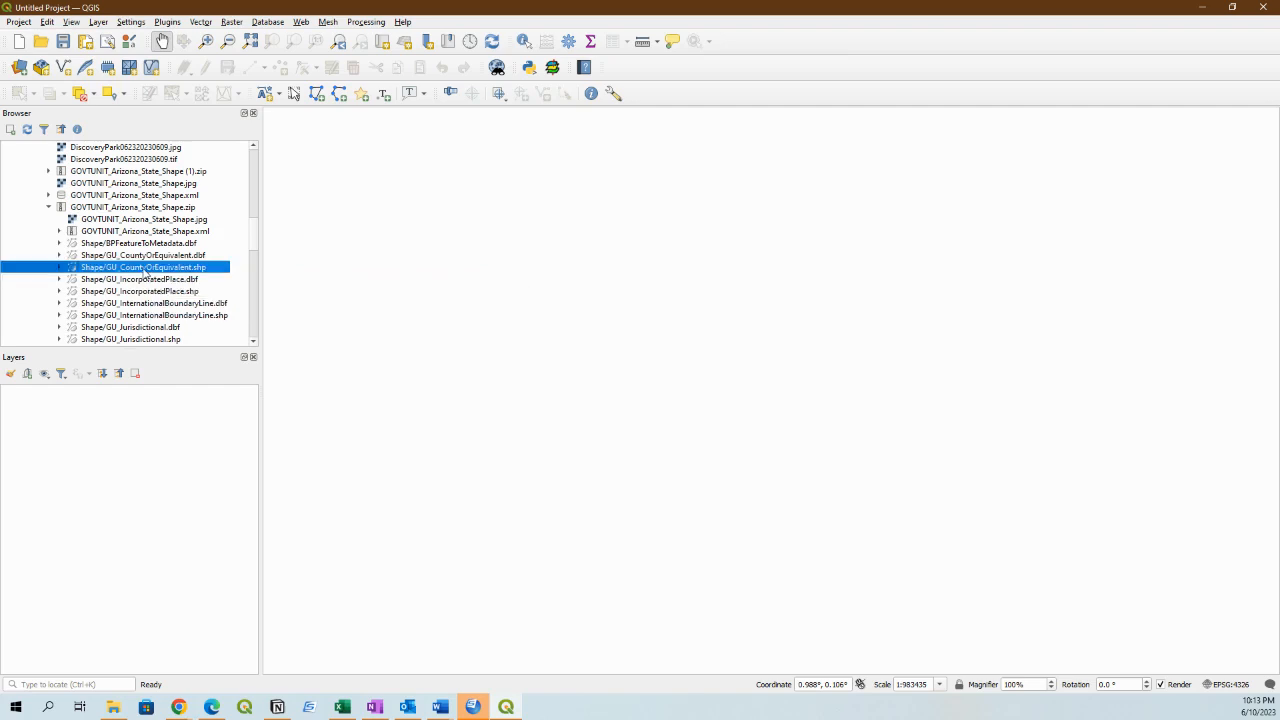
{"action": "left_click_drag", "start_coordinate": [146, 270], "coordinate": [585, 328]}
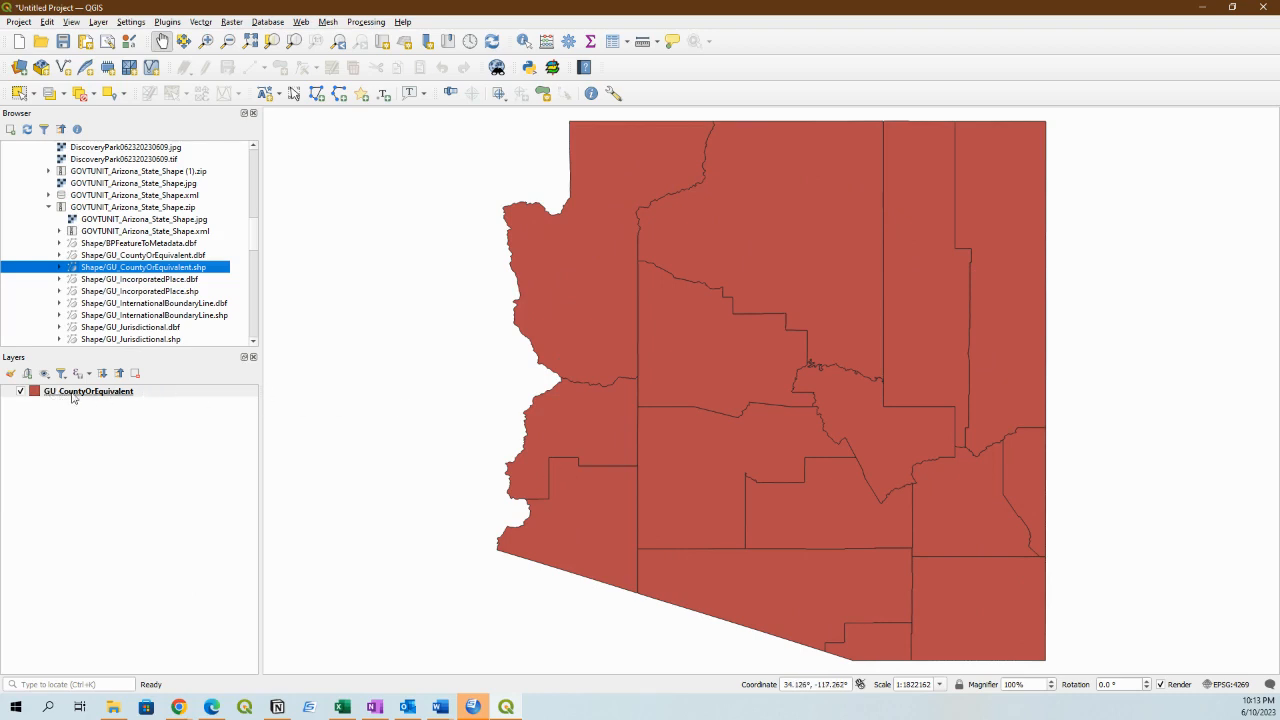
Change the Simple Fill color of the GU_CountyOrEquivalent layer to light green from the Standard colors palette and apply it.
{"action": "left_click", "coordinate": [35, 394]}
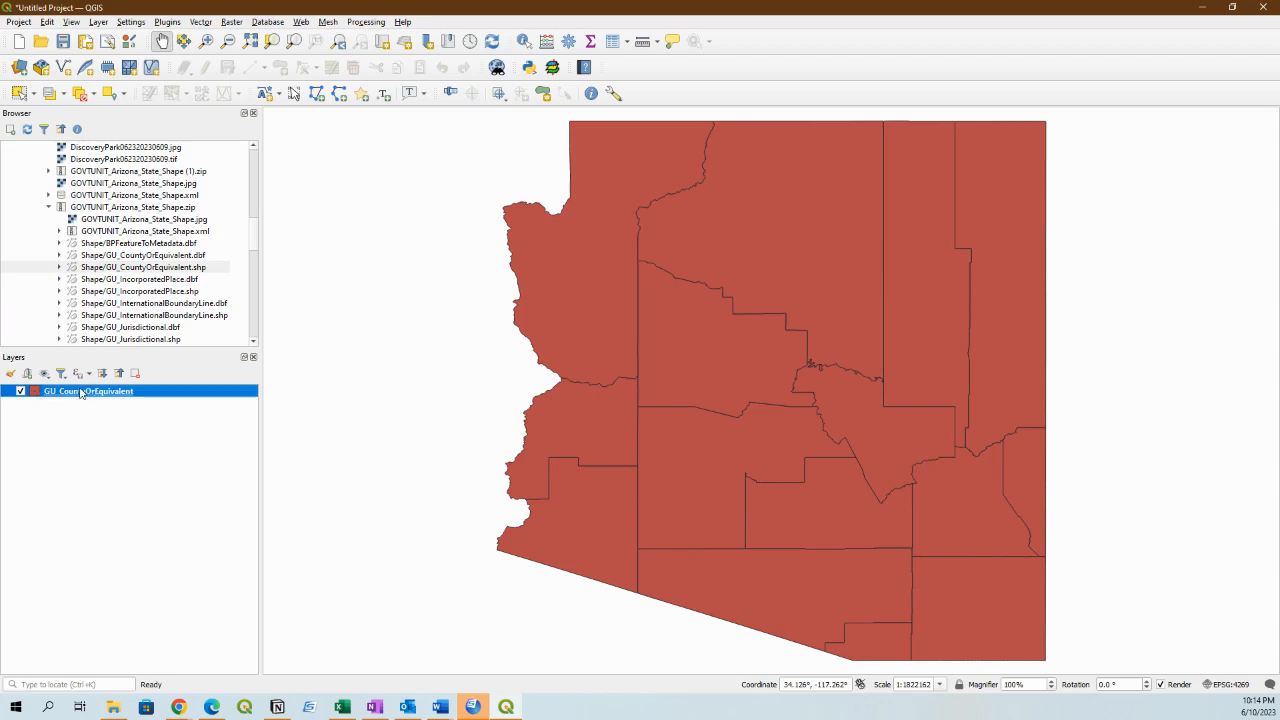
{"action": "double_click", "coordinate": [69, 397]}
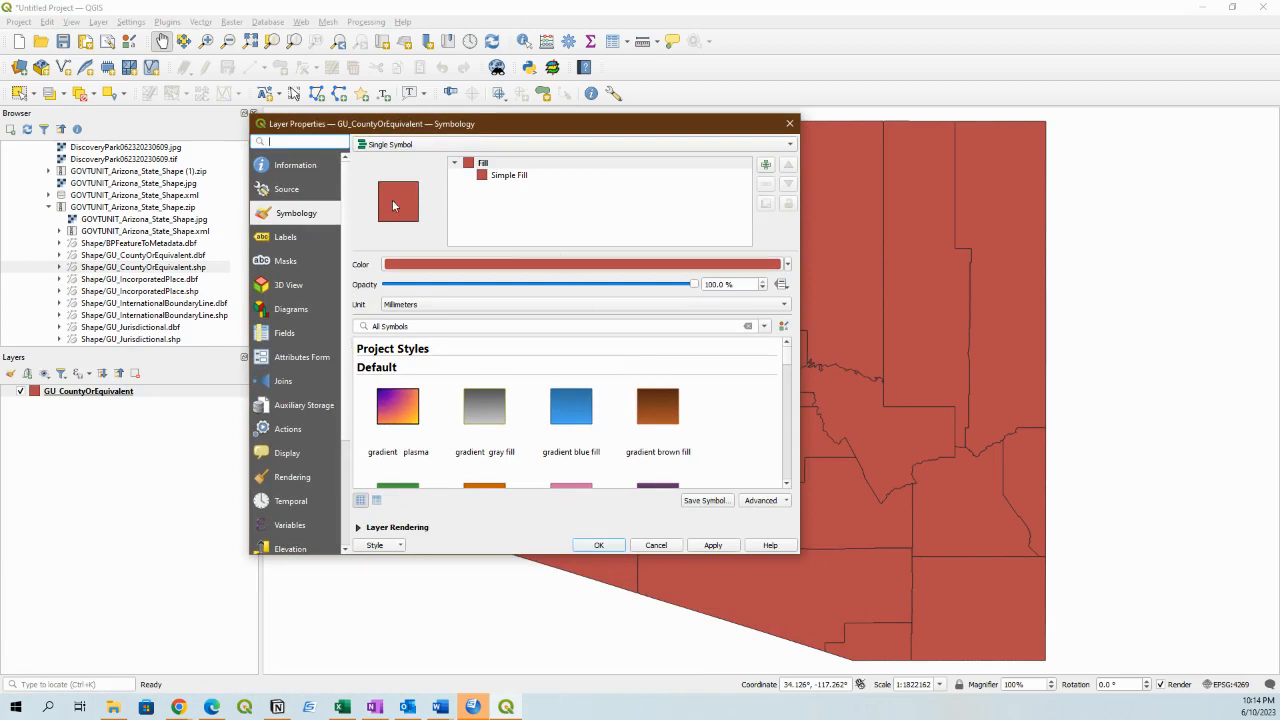
{"action": "left_click", "coordinate": [484, 178]}
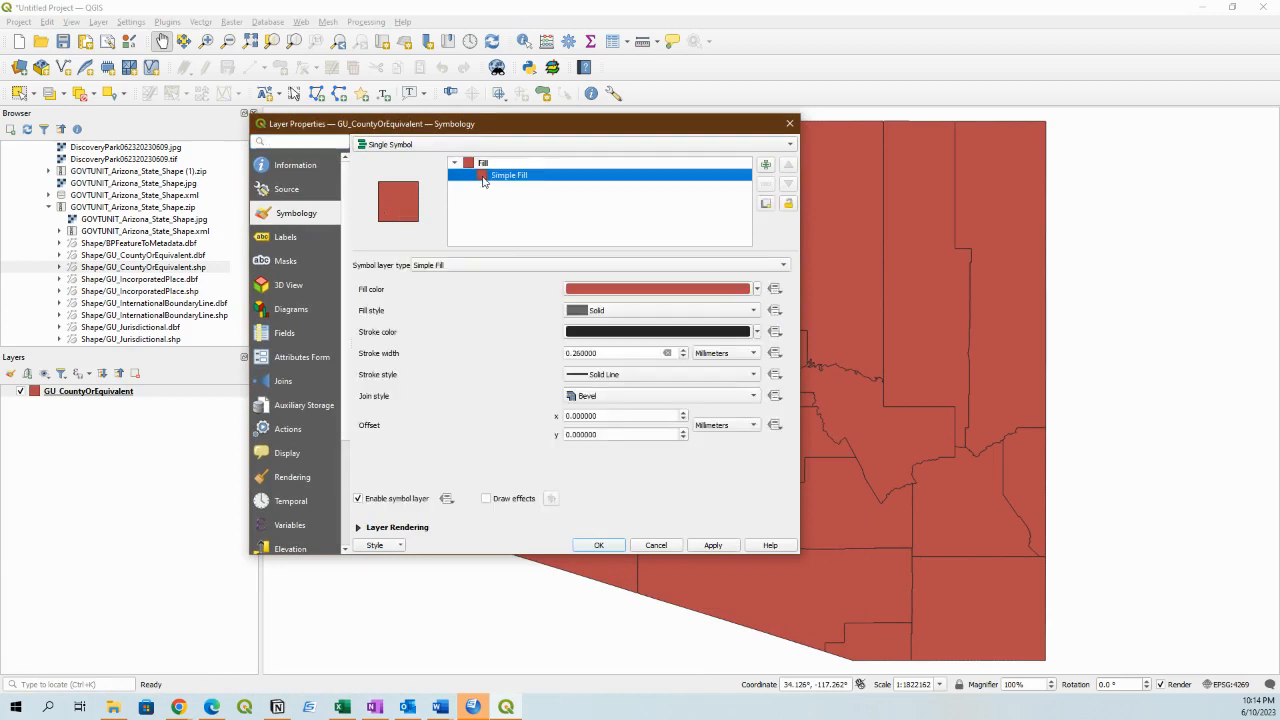
{"action": "left_click", "coordinate": [710, 291]}
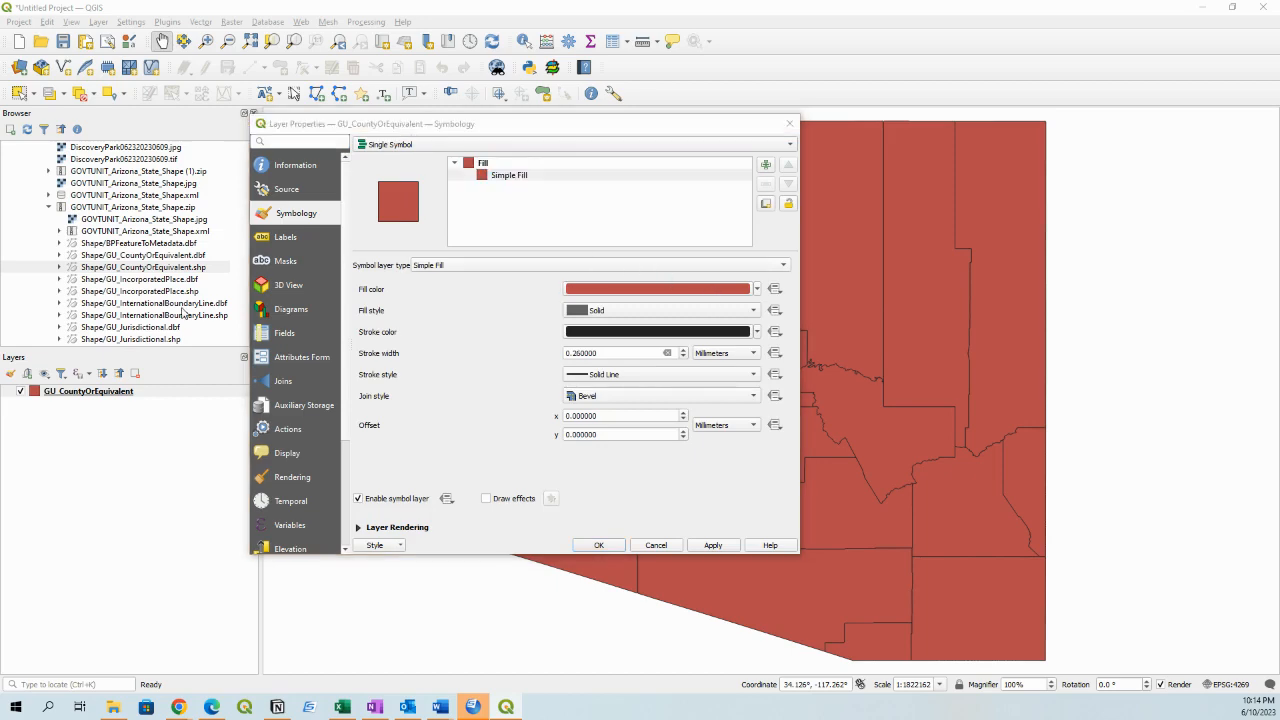
{"action": "left_click_drag", "start_coordinate": [0, 203], "coordinate": [682, 306]}
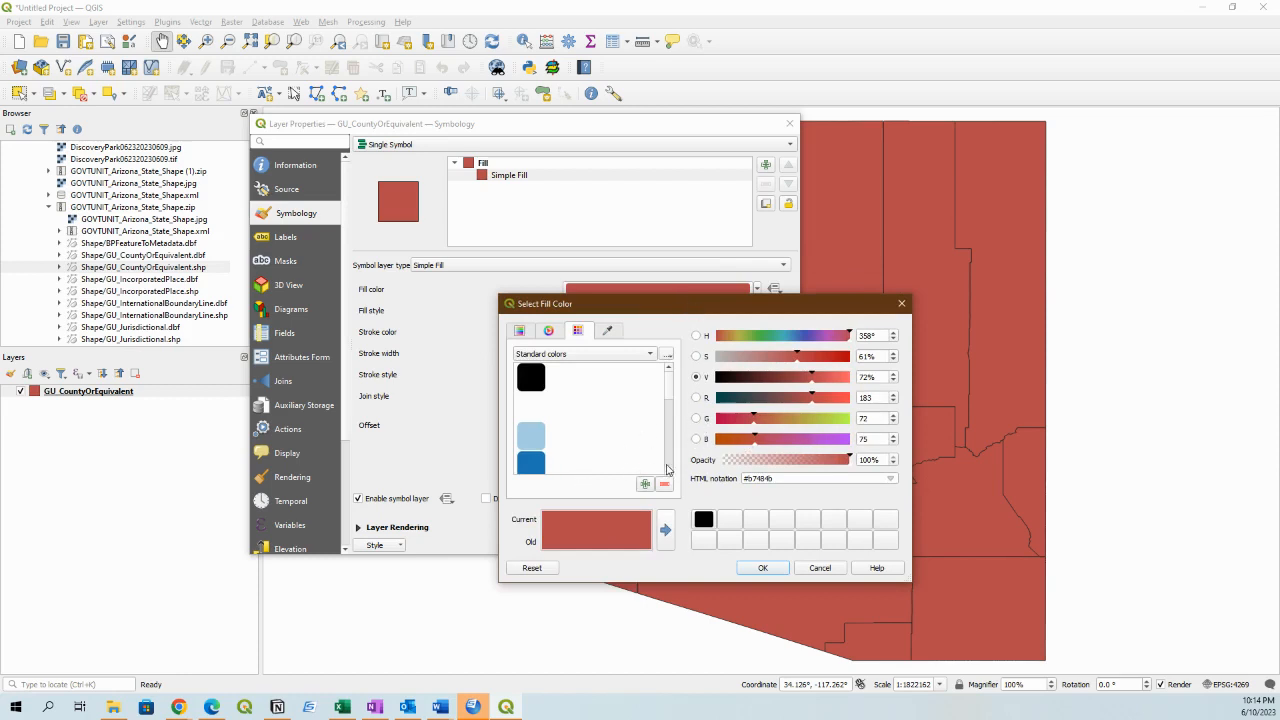
{"action": "scroll", "coordinate": [668, 469], "scroll_direction": "down", "scroll_amount": 3}
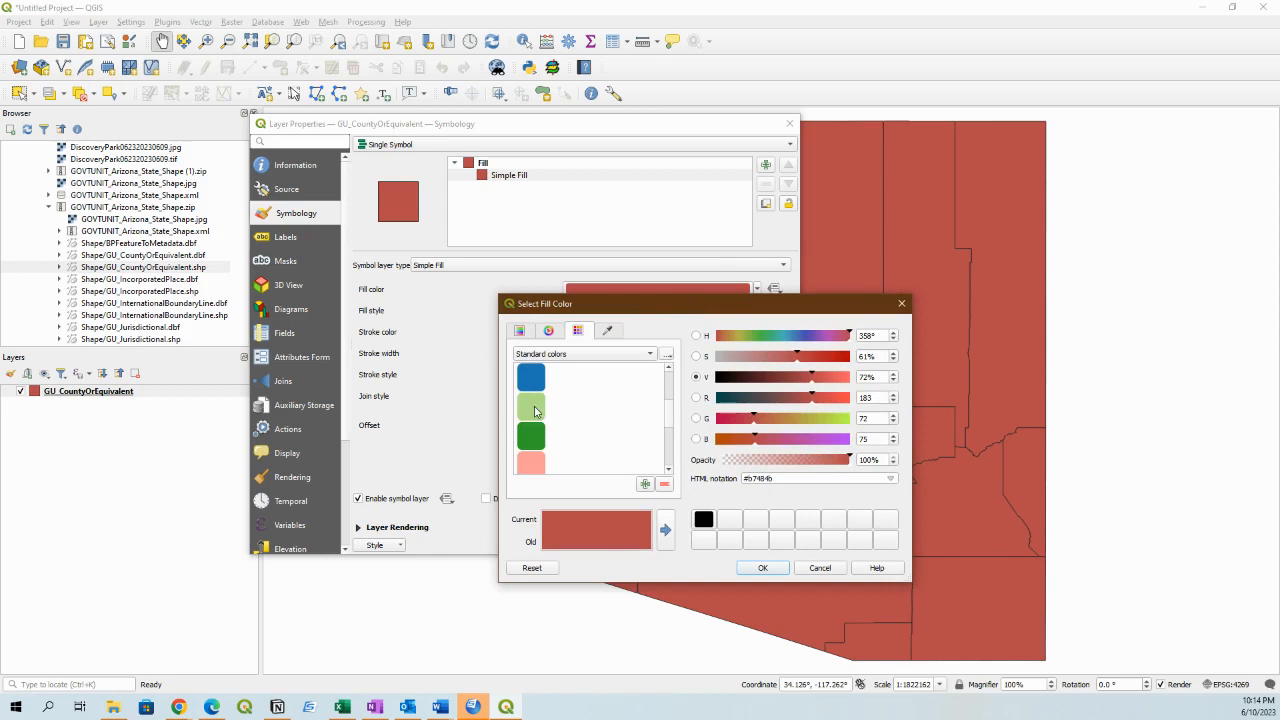
{"action": "left_click", "coordinate": [536, 411]}
{"action": "left_click", "coordinate": [764, 568]}
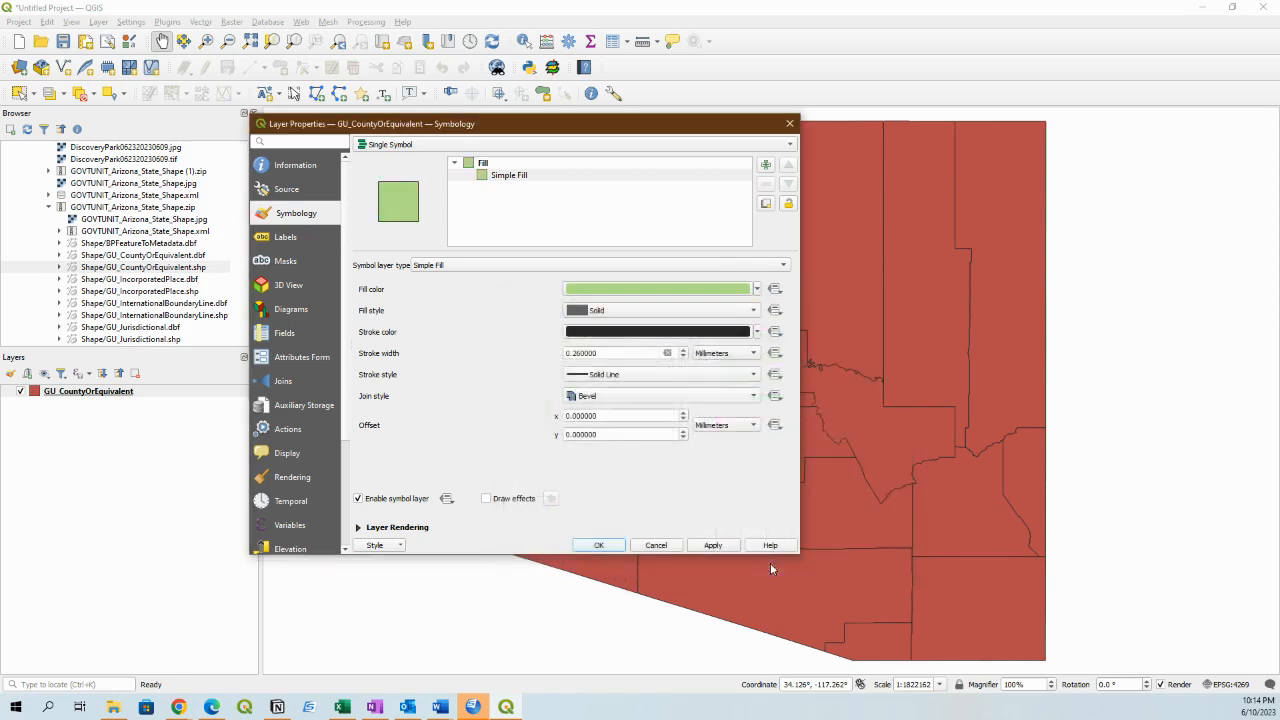
{"action": "left_click", "coordinate": [713, 545]}
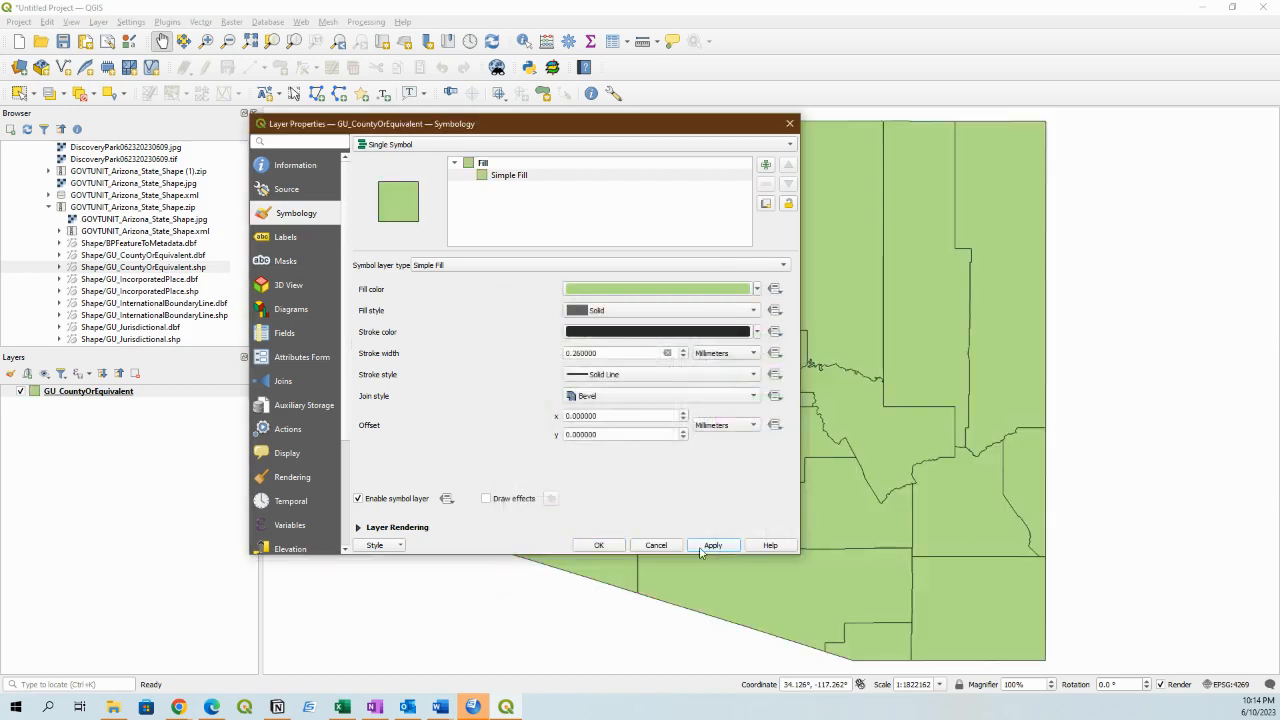
{"action": "left_click", "coordinate": [598, 546]}
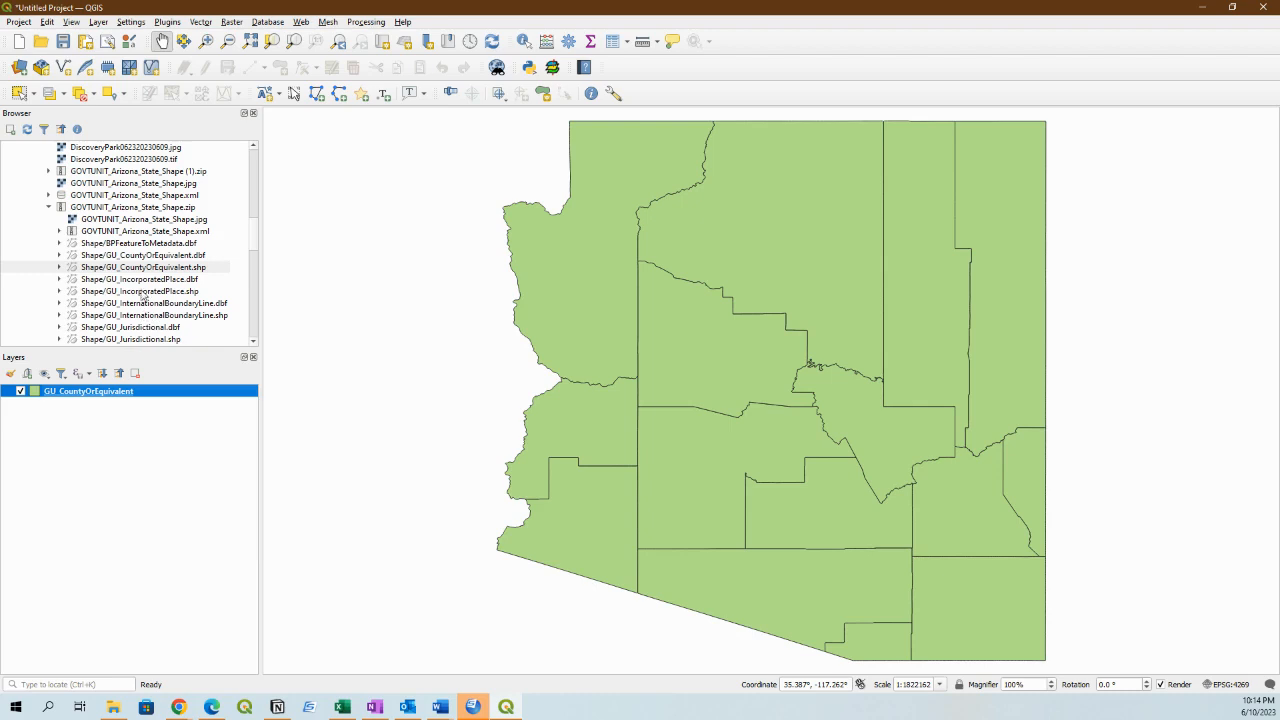
Add Shape/GU_IncorporatedPlace.shp and Shape/GU_Jurisdictional.shp from the Arizona ZIP to the map as layers.
{"action": "left_click_drag", "start_coordinate": [126, 297], "coordinate": [626, 331]}
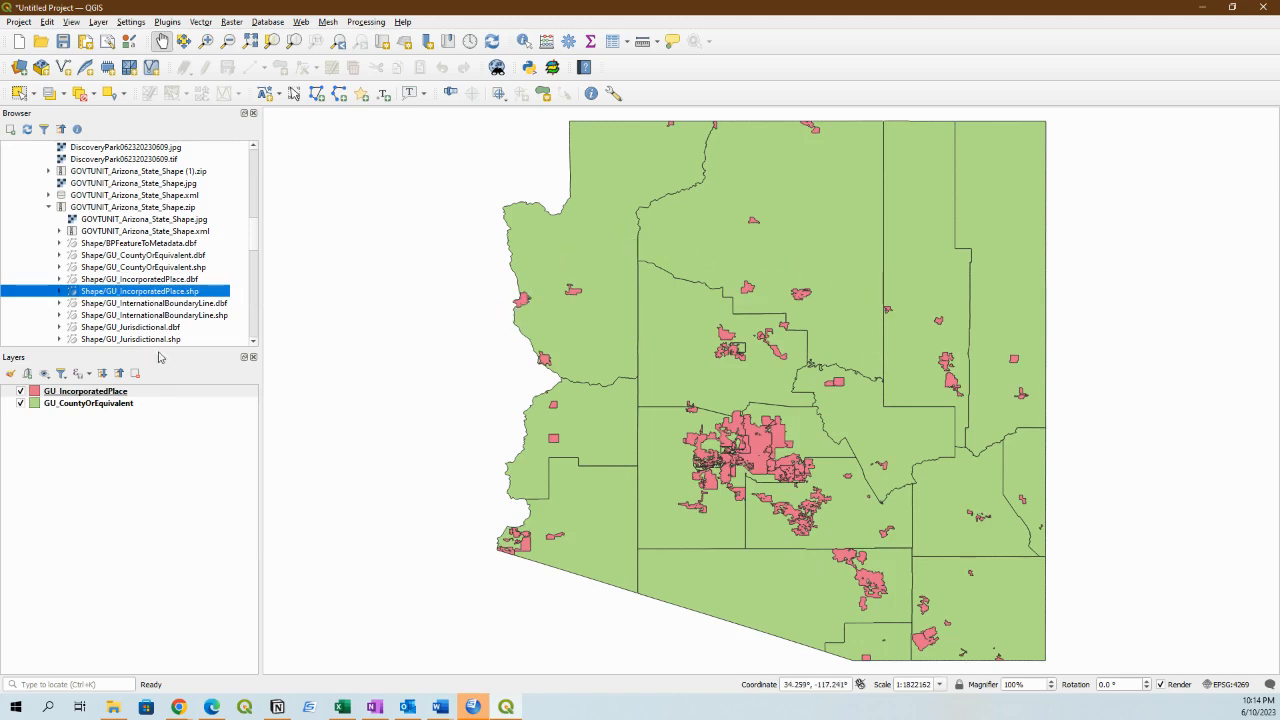
{"action": "left_click_drag", "start_coordinate": [148, 341], "coordinate": [703, 380]}
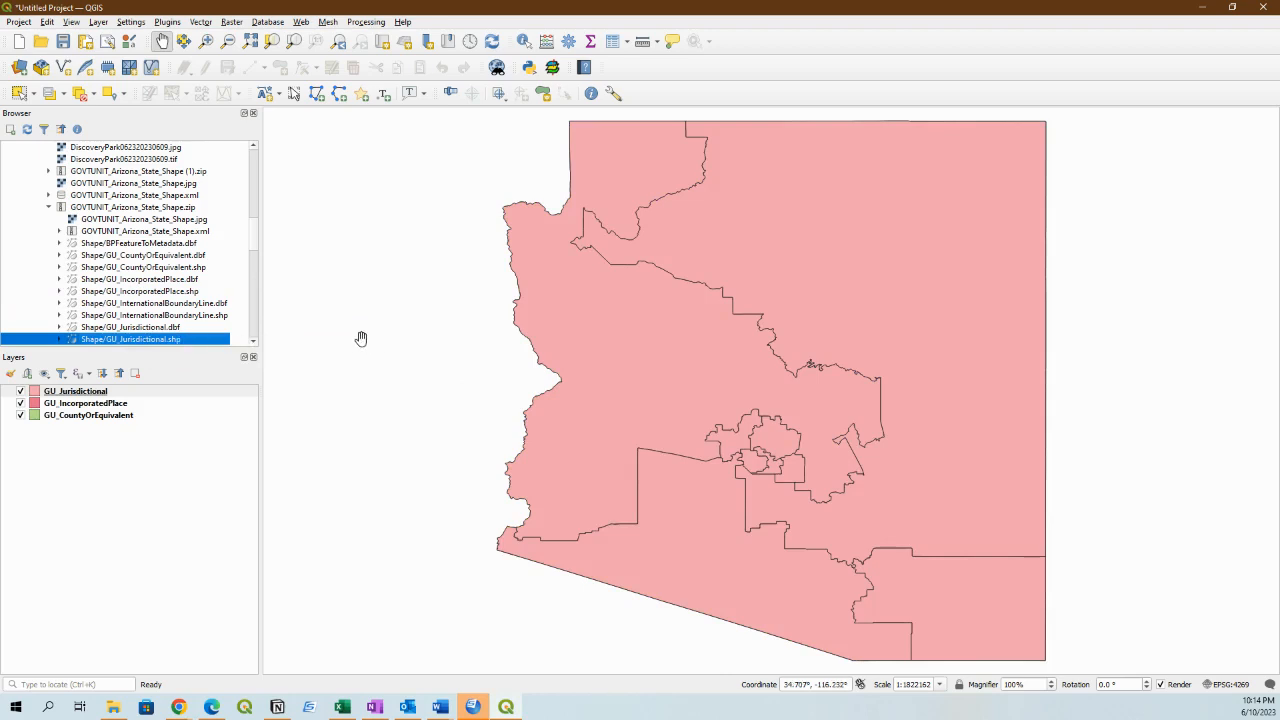
In the GU_Jurisdictional attribute table, widen the source_d_1, source_ori and name columns and select the Congressional District 4 row.
{"action": "right_click", "coordinate": [83, 392]}
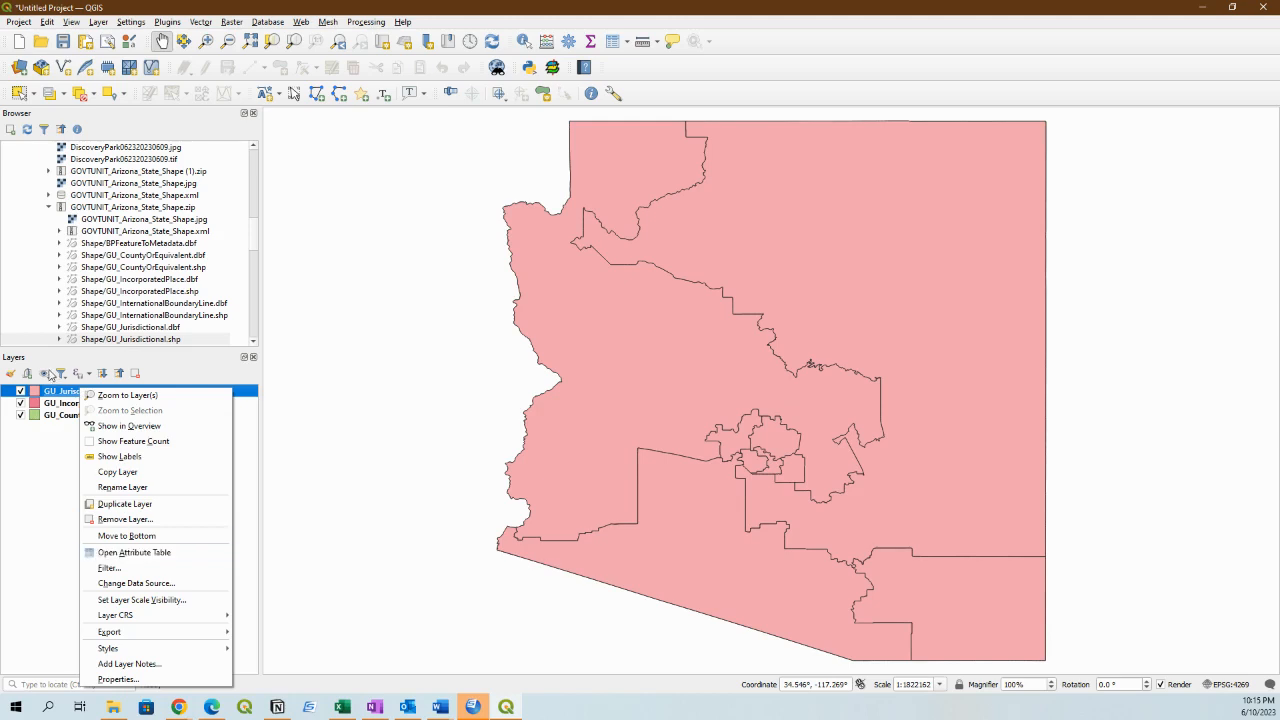
{"action": "left_click", "coordinate": [131, 553]}
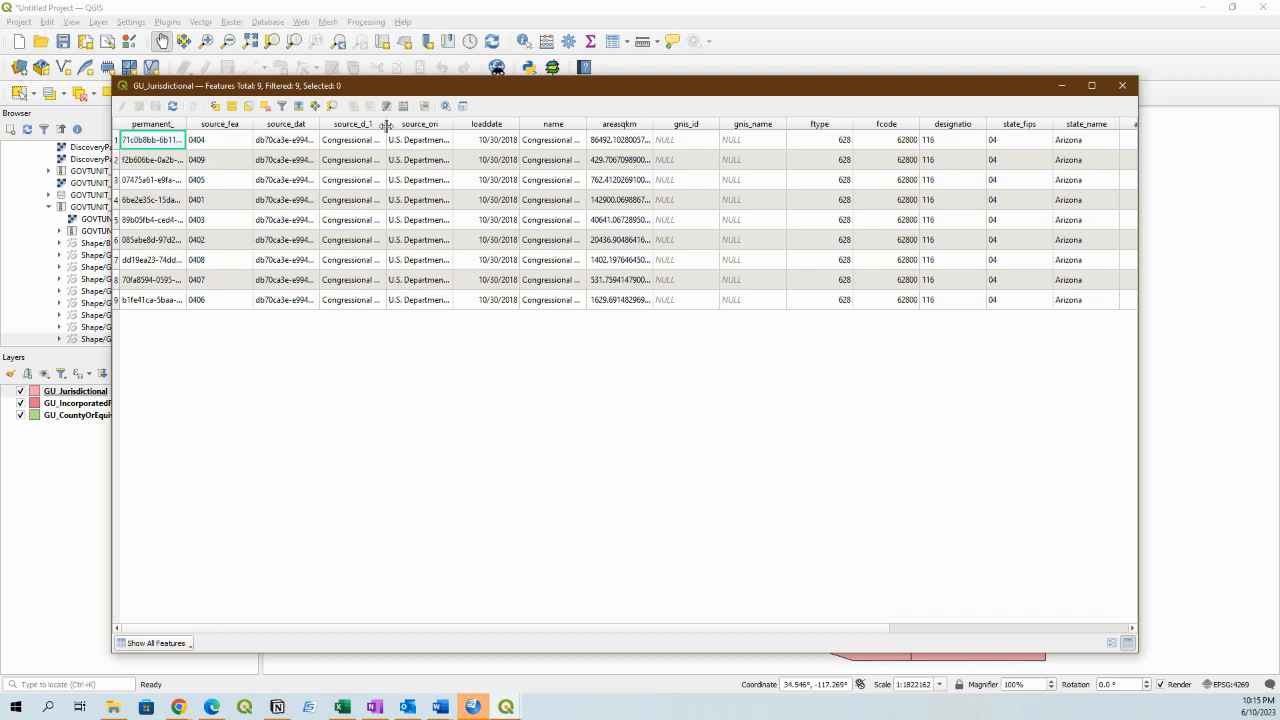
{"action": "left_click_drag", "start_coordinate": [386, 125], "coordinate": [503, 129]}
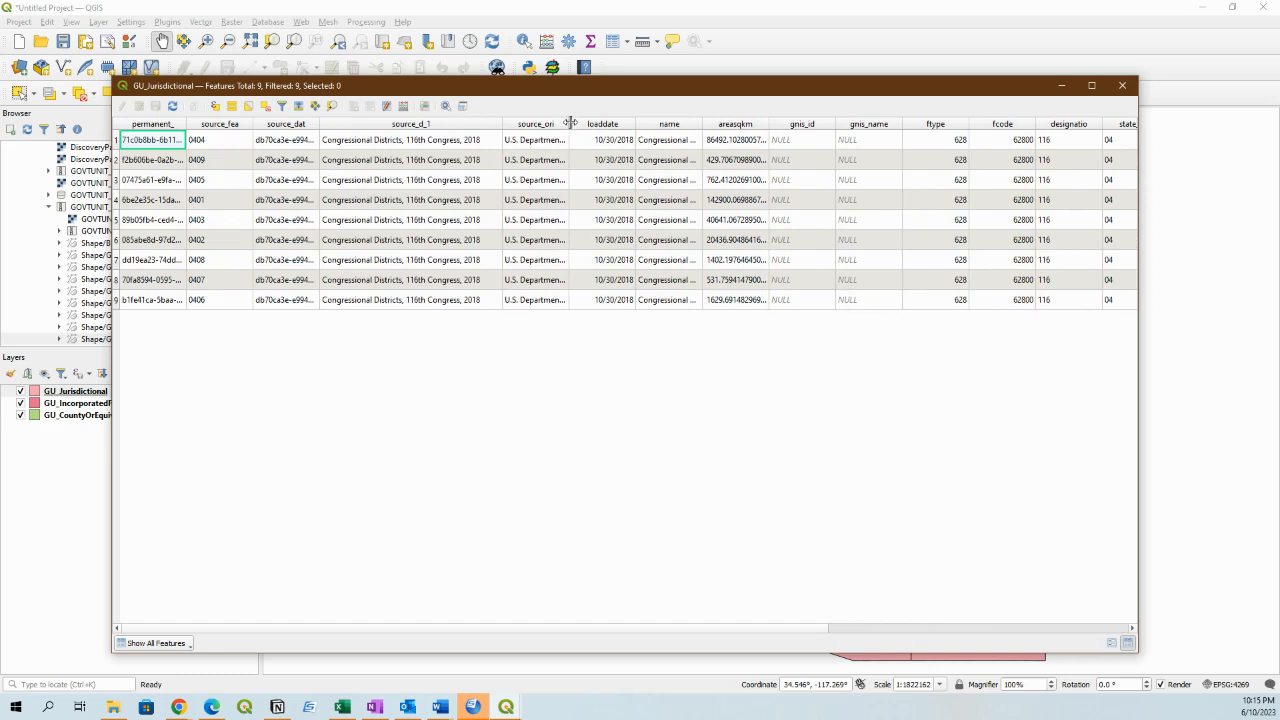
{"action": "left_click_drag", "start_coordinate": [569, 122], "coordinate": [608, 127]}
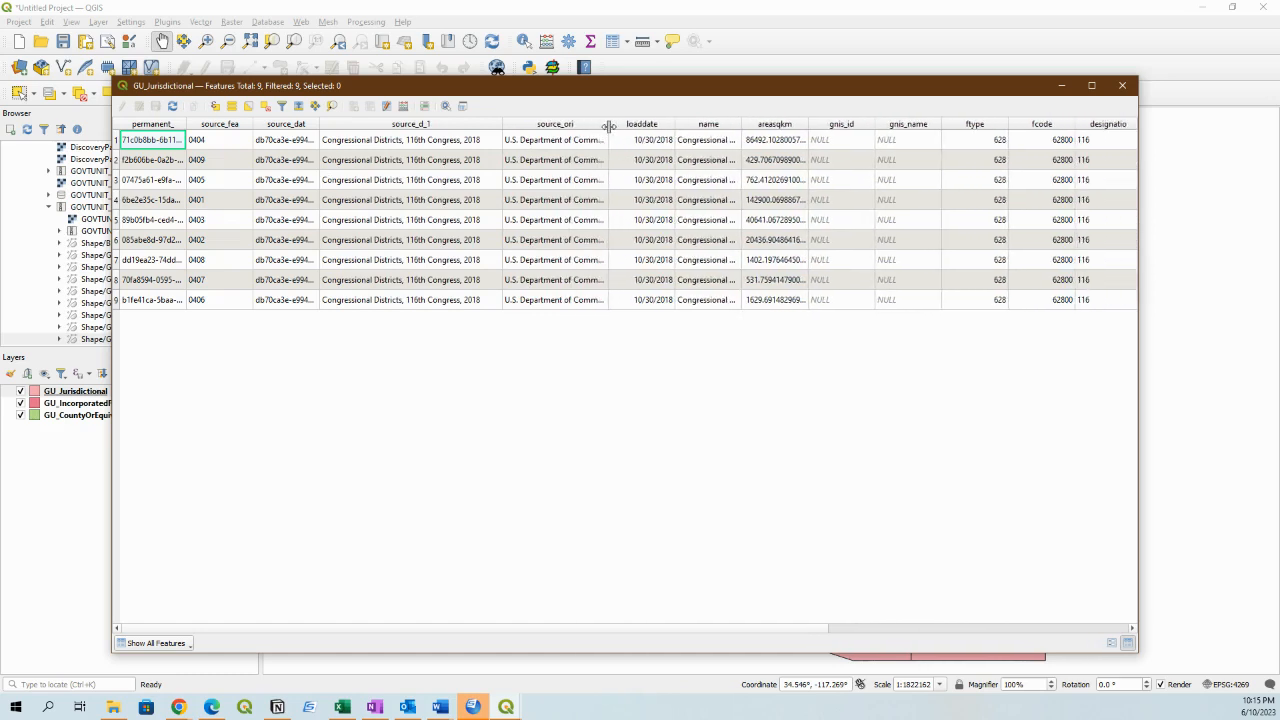
{"action": "left_click_drag", "start_coordinate": [741, 123], "coordinate": [793, 118]}
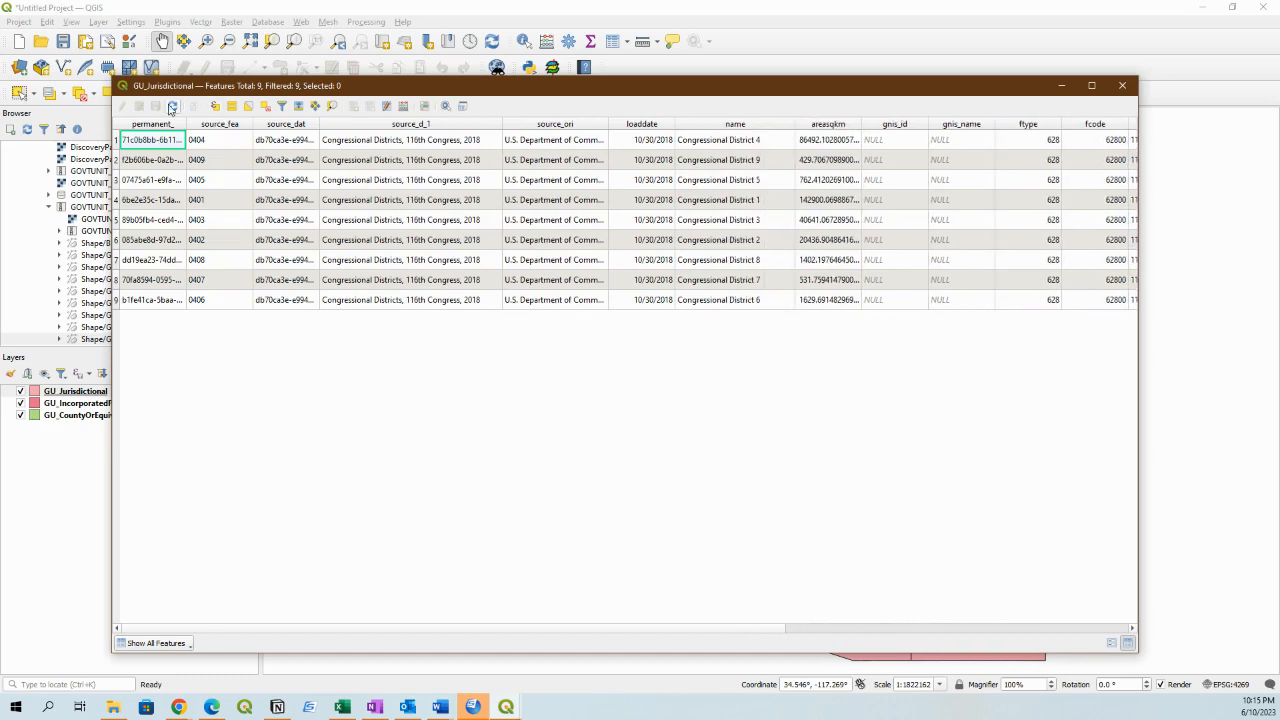
{"action": "left_click", "coordinate": [116, 141]}
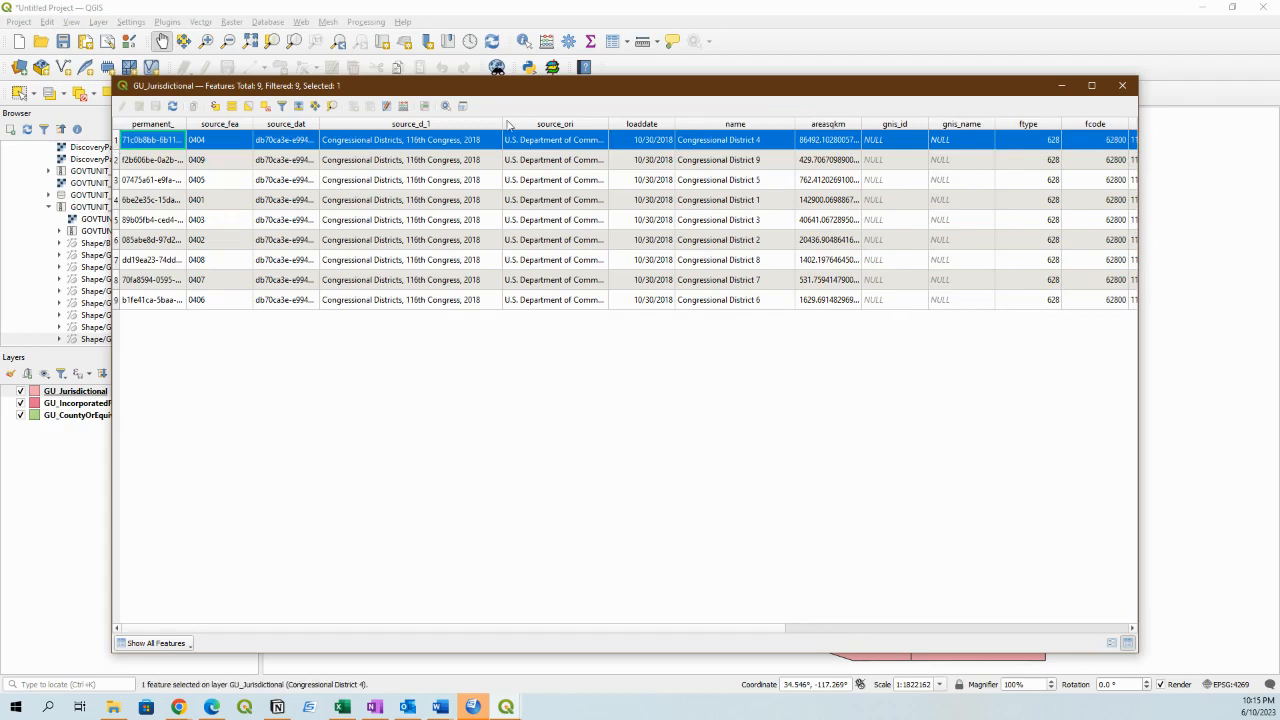
{"action": "left_click", "coordinate": [1122, 85]}
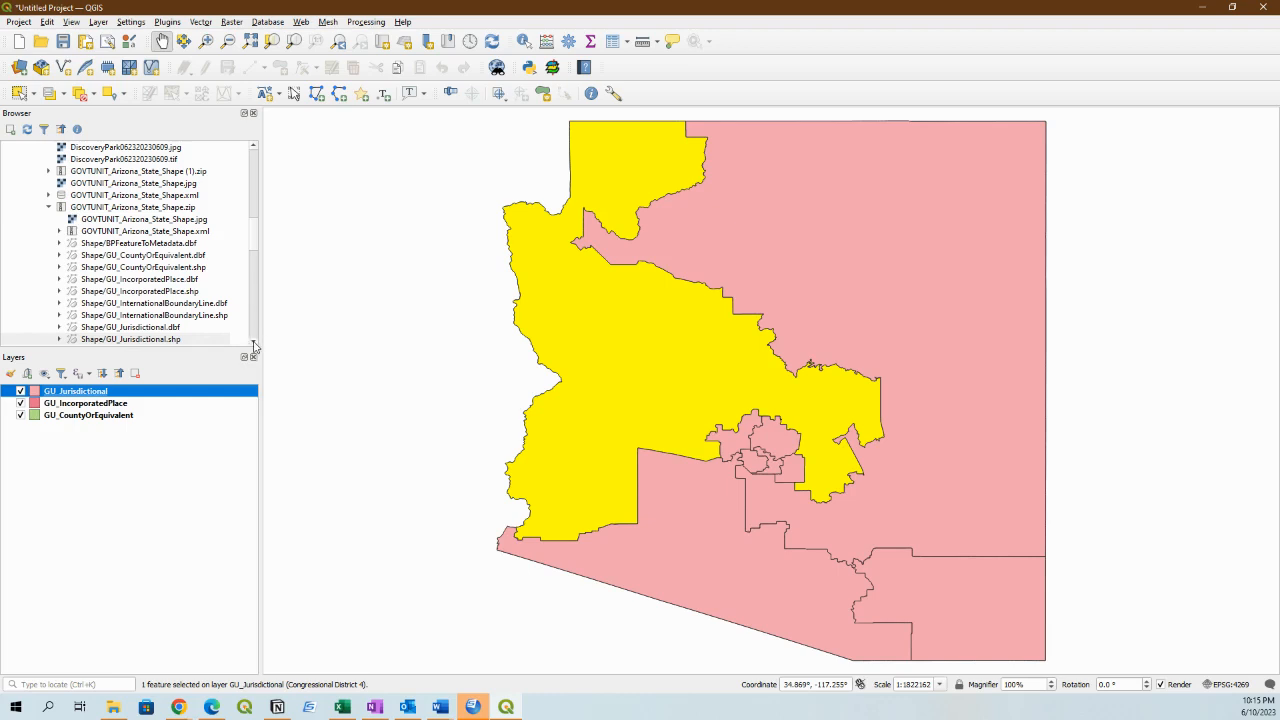
Add Shape/GU_MinorCivilDivision.shp, Shape/GU_NativeAmericanArea.shp and Shape/GU_PLSSSpecialSurvey.shp to the map as layers.
{"action": "left_click_drag", "start_coordinate": [254, 343], "coordinate": [254, 345]}
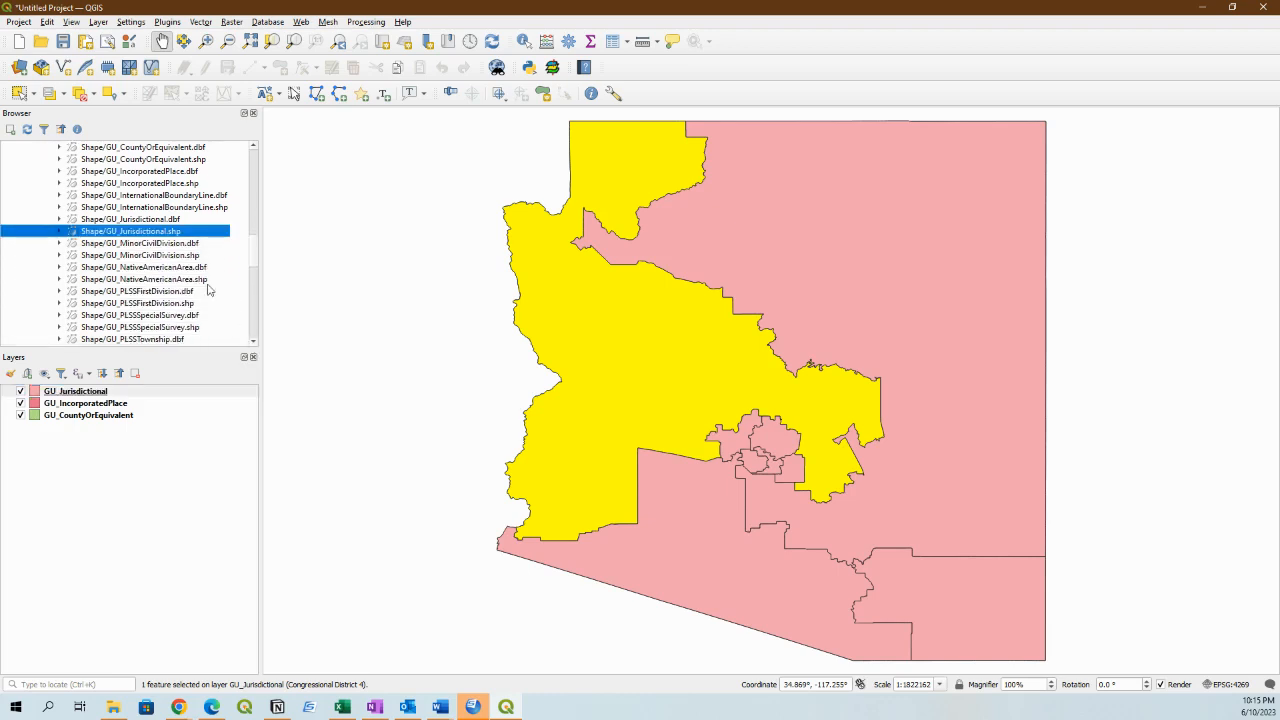
{"action": "left_click_drag", "start_coordinate": [160, 258], "coordinate": [694, 314]}
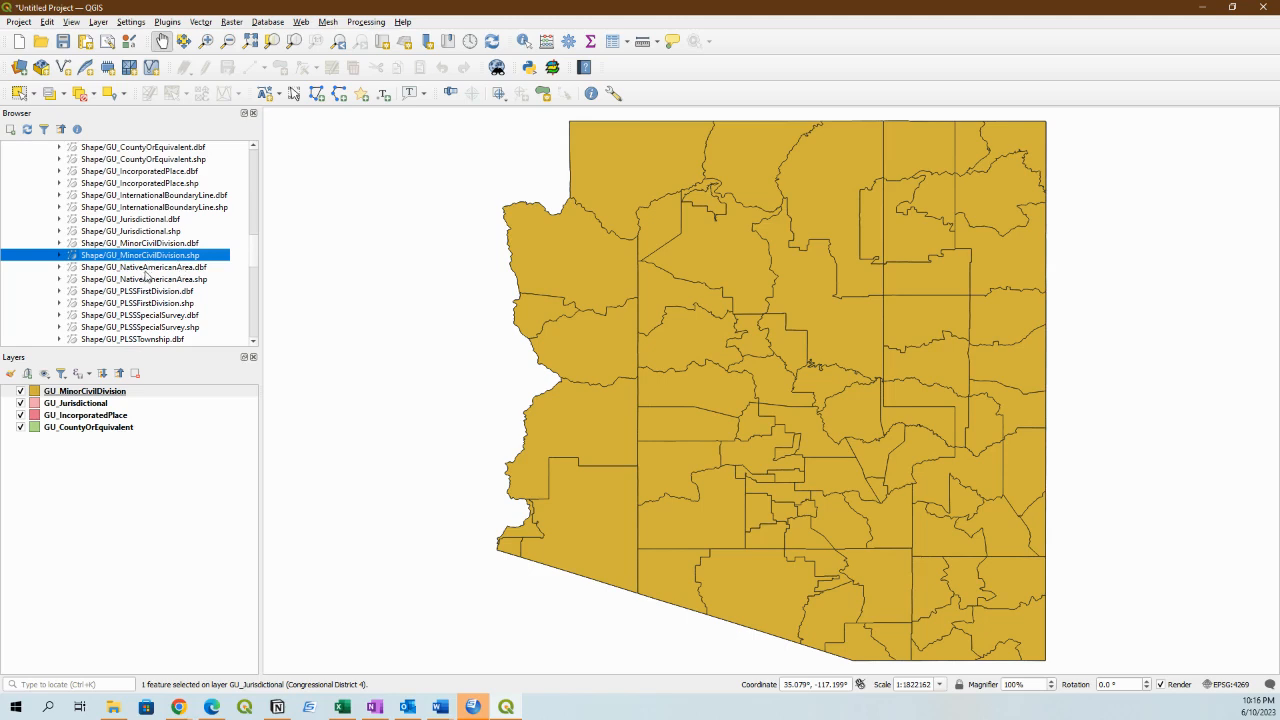
{"action": "mouse_move", "coordinate": [146, 277]}
{"action": "left_mouse_down"}
{"action": "mouse_move", "coordinate": [466, 324]}
{"action": "mouse_move", "coordinate": [635, 324]}
{"action": "left_mouse_up"}
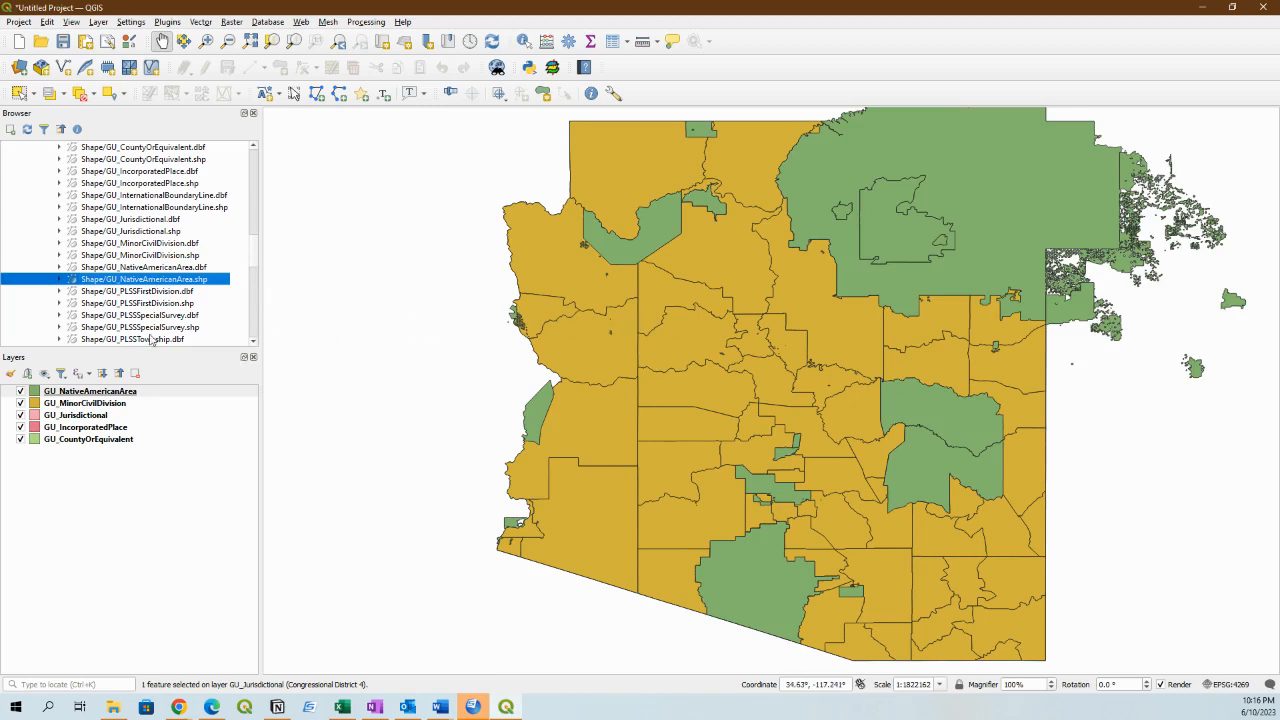
{"action": "left_click", "coordinate": [141, 327]}
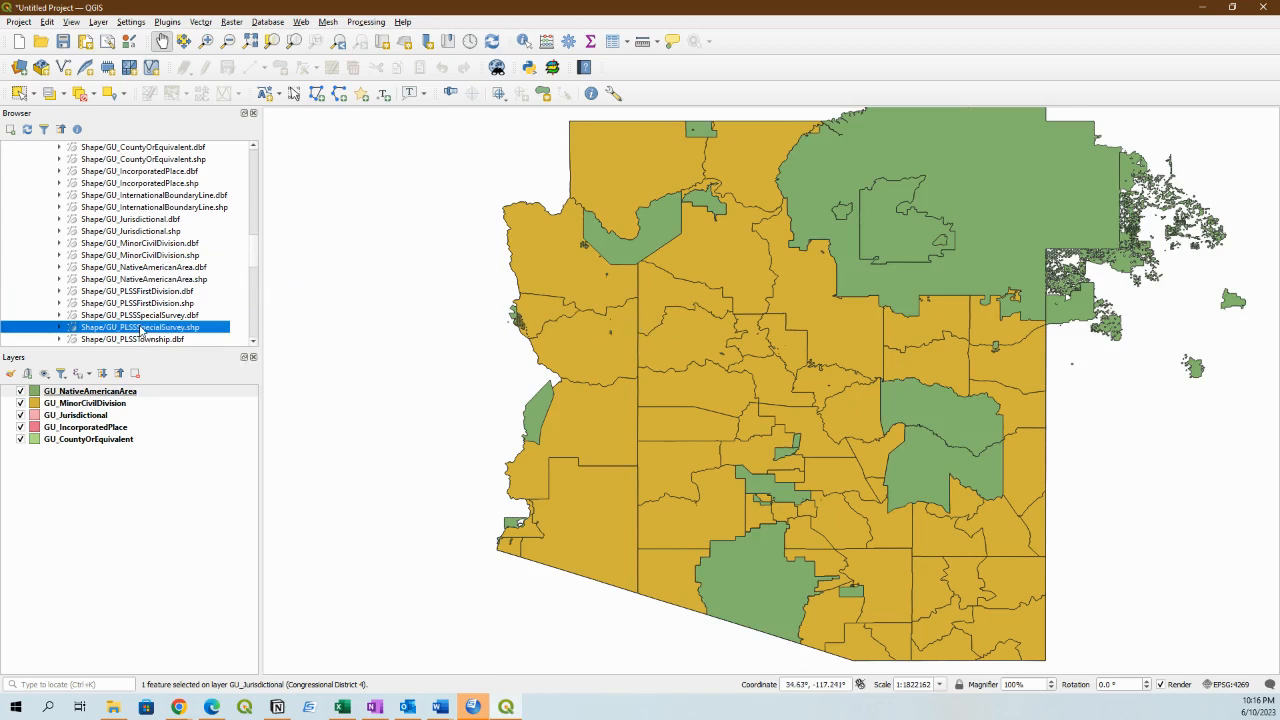
{"action": "left_click_drag", "start_coordinate": [141, 330], "coordinate": [646, 364]}
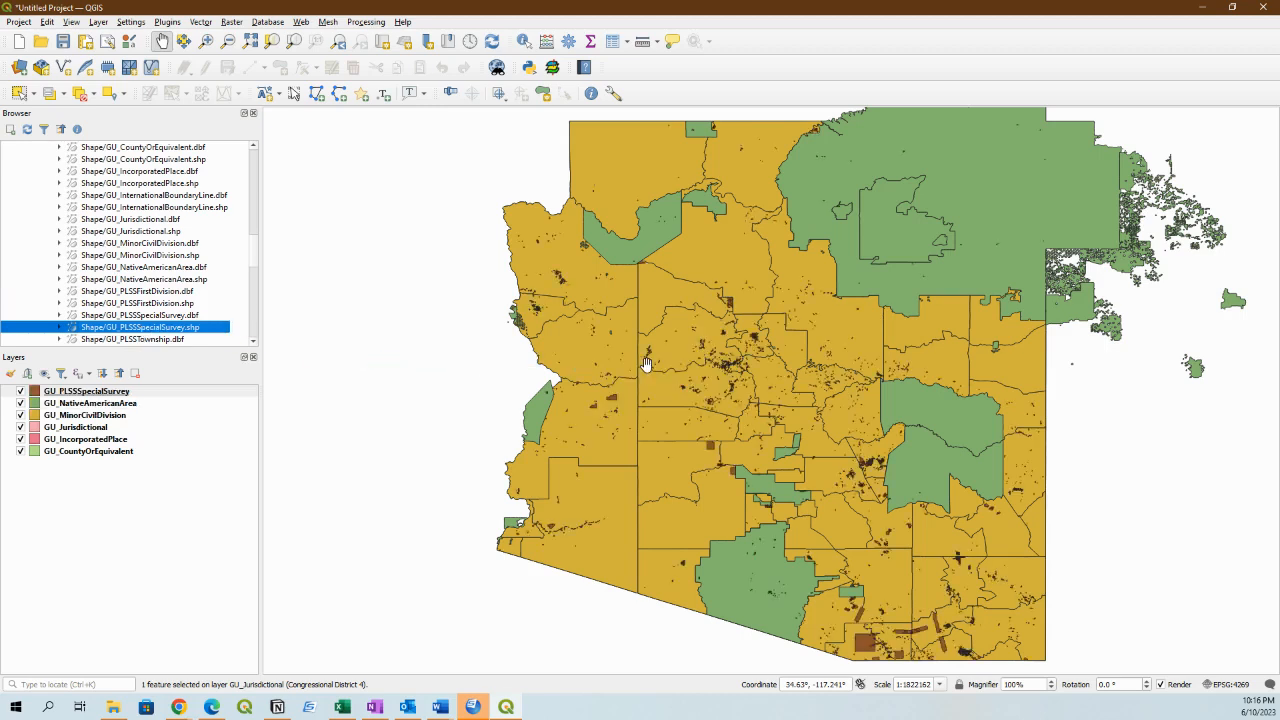
Add Shape/GU_PLSSTownship.shp and Shape/GU_StateOrTerritory.shp to the map as layers.
{"action": "left_click", "coordinate": [254, 341]}
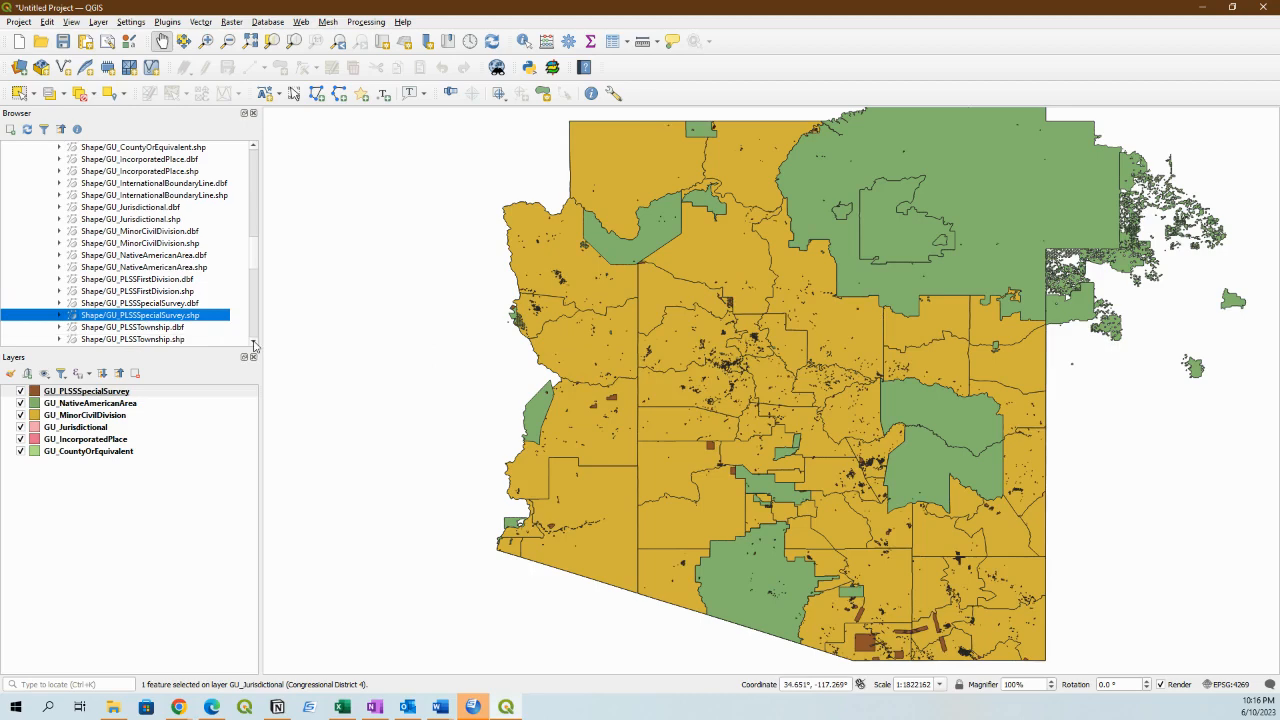
{"action": "left_click", "coordinate": [254, 341]}
{"action": "left_click", "coordinate": [254, 341]}
{"action": "left_click", "coordinate": [172, 316]}
{"action": "left_click_drag", "start_coordinate": [172, 316], "coordinate": [705, 413]}
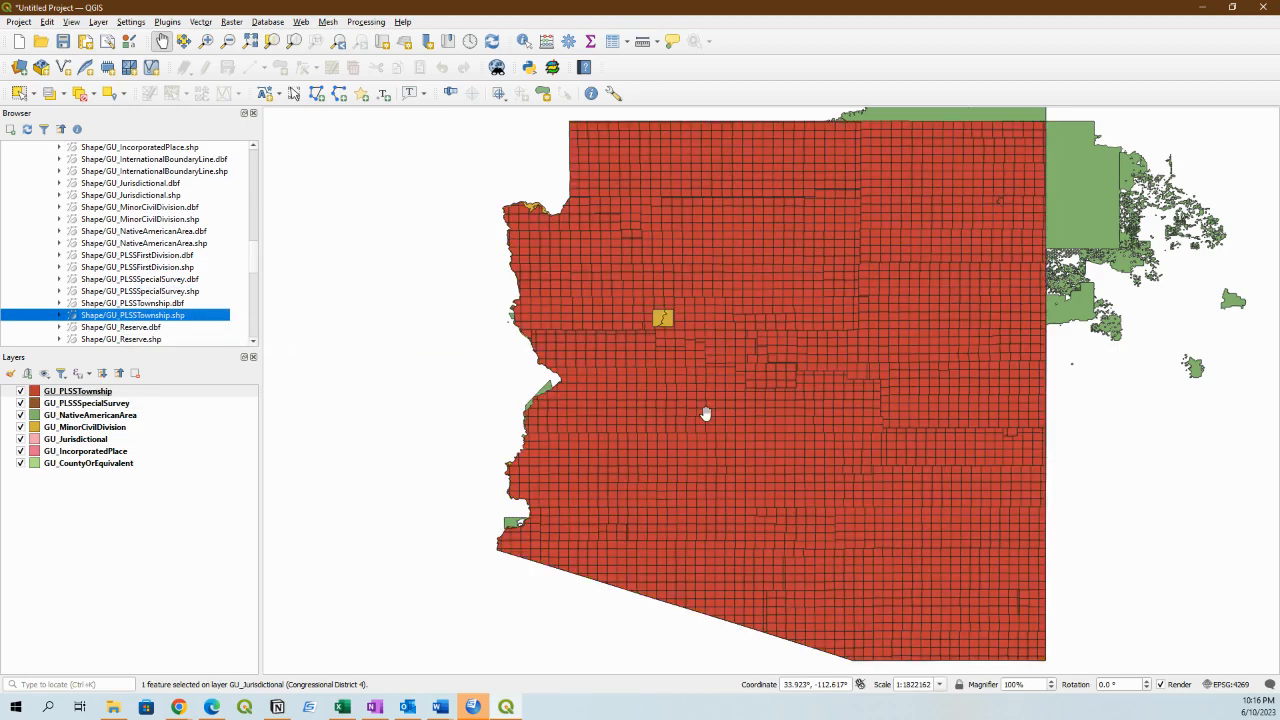
{"action": "left_click", "coordinate": [254, 341]}
{"action": "left_click", "coordinate": [254, 341]}
{"action": "left_click", "coordinate": [254, 341]}
{"action": "left_click", "coordinate": [254, 341]}
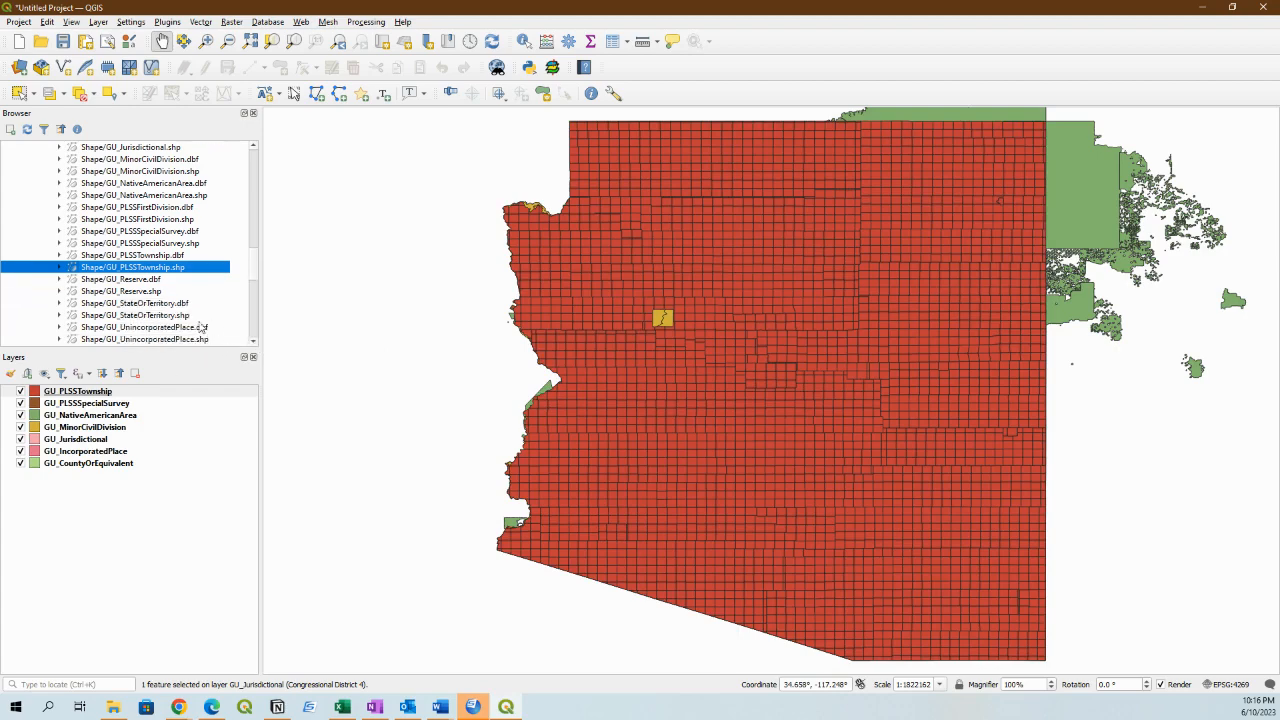
{"action": "left_click_drag", "start_coordinate": [175, 318], "coordinate": [655, 399]}
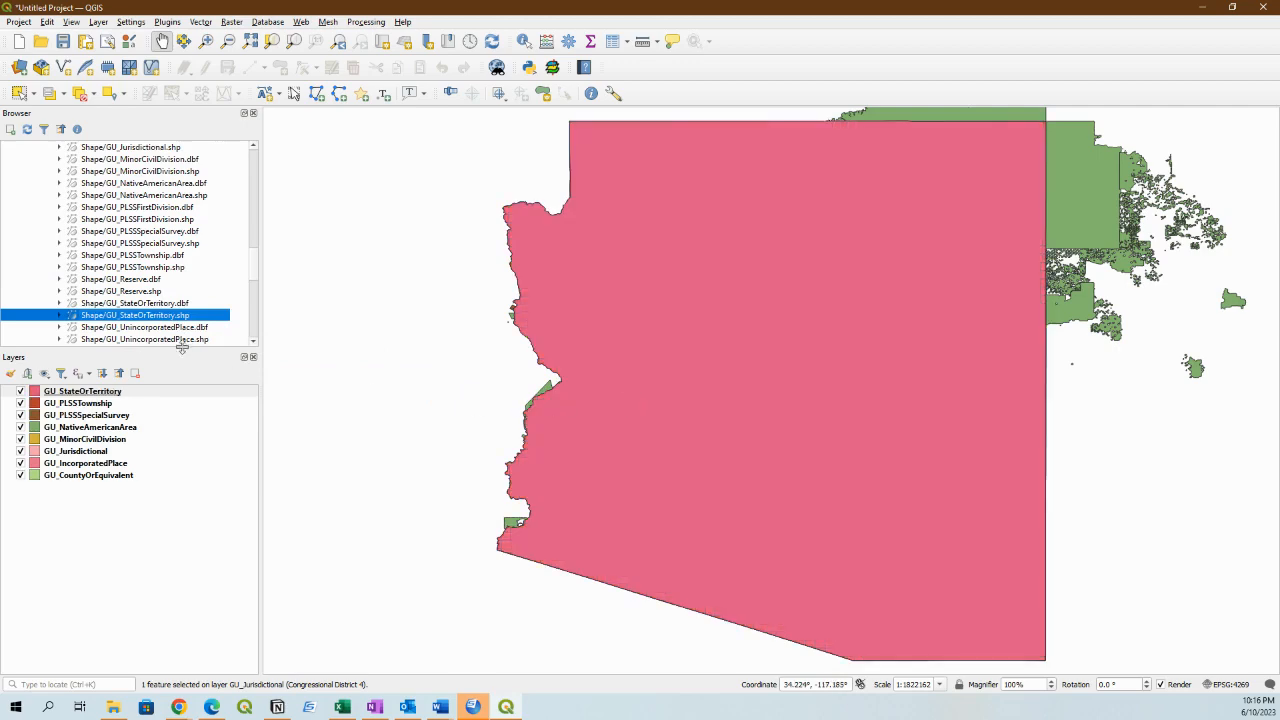
Add Shape/GU_UnincorporatedPlace.shp from the same ZIP to the map as a layer.
{"action": "left_click", "coordinate": [254, 341]}
{"action": "left_click", "coordinate": [254, 341]}
{"action": "left_click", "coordinate": [254, 341]}
{"action": "left_click", "coordinate": [254, 341]}
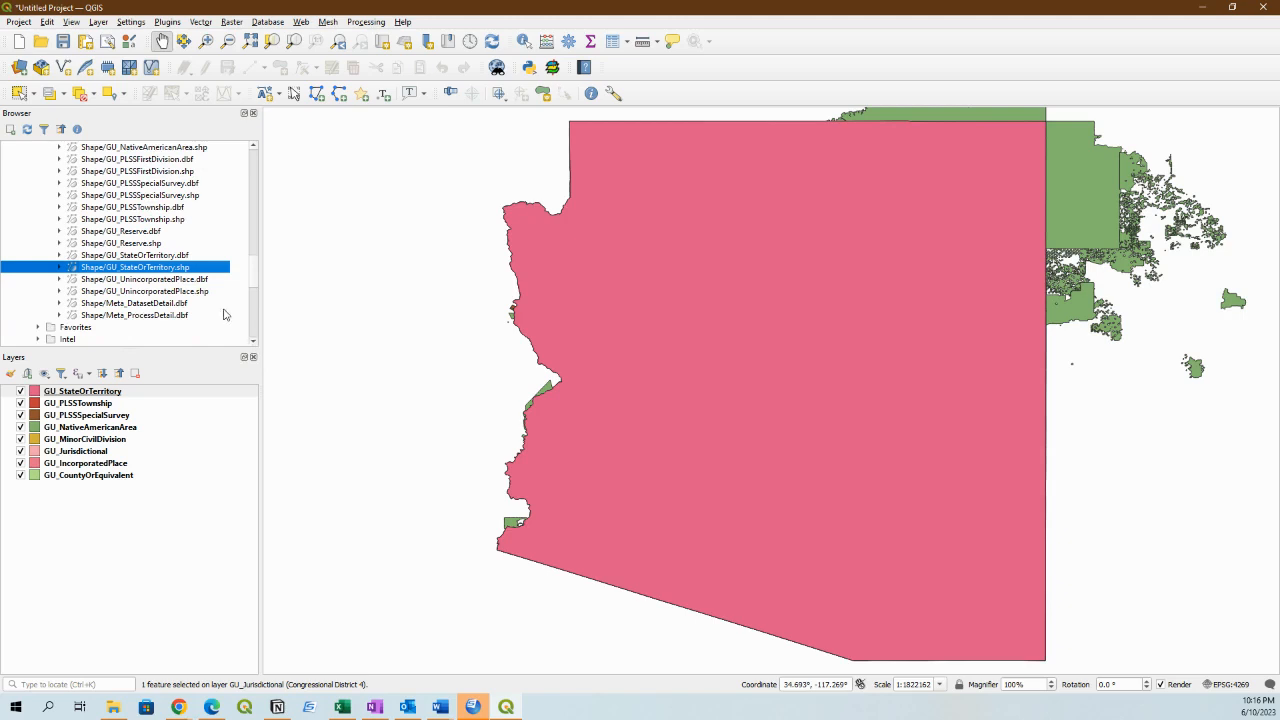
{"action": "left_click_drag", "start_coordinate": [178, 292], "coordinate": [711, 380]}
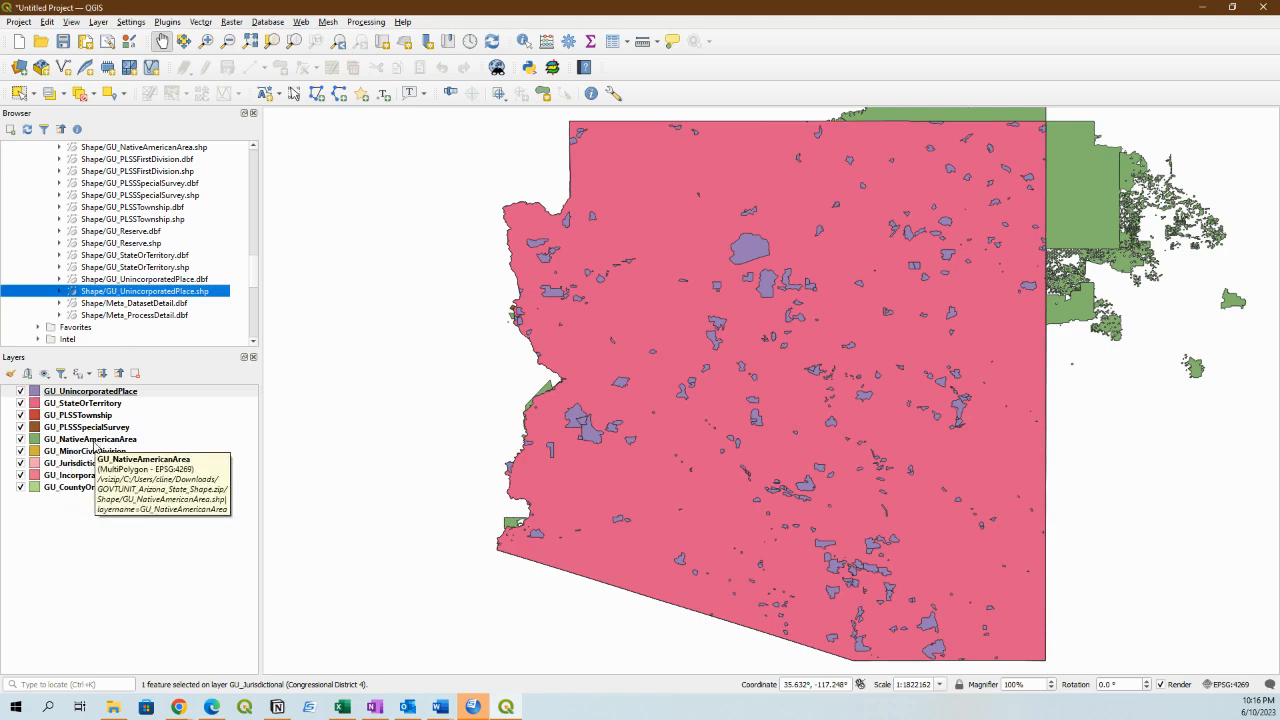
Move GU_CountyOrEquivalent to the top of the layer order, GU_MinorCivilDivision and GU_Jurisdictional directly beneath it, and GU_NativeAmericanArea directly below GU_UnincorporatedPlace.
{"action": "left_click_drag", "start_coordinate": [93, 444], "coordinate": [88, 397]}
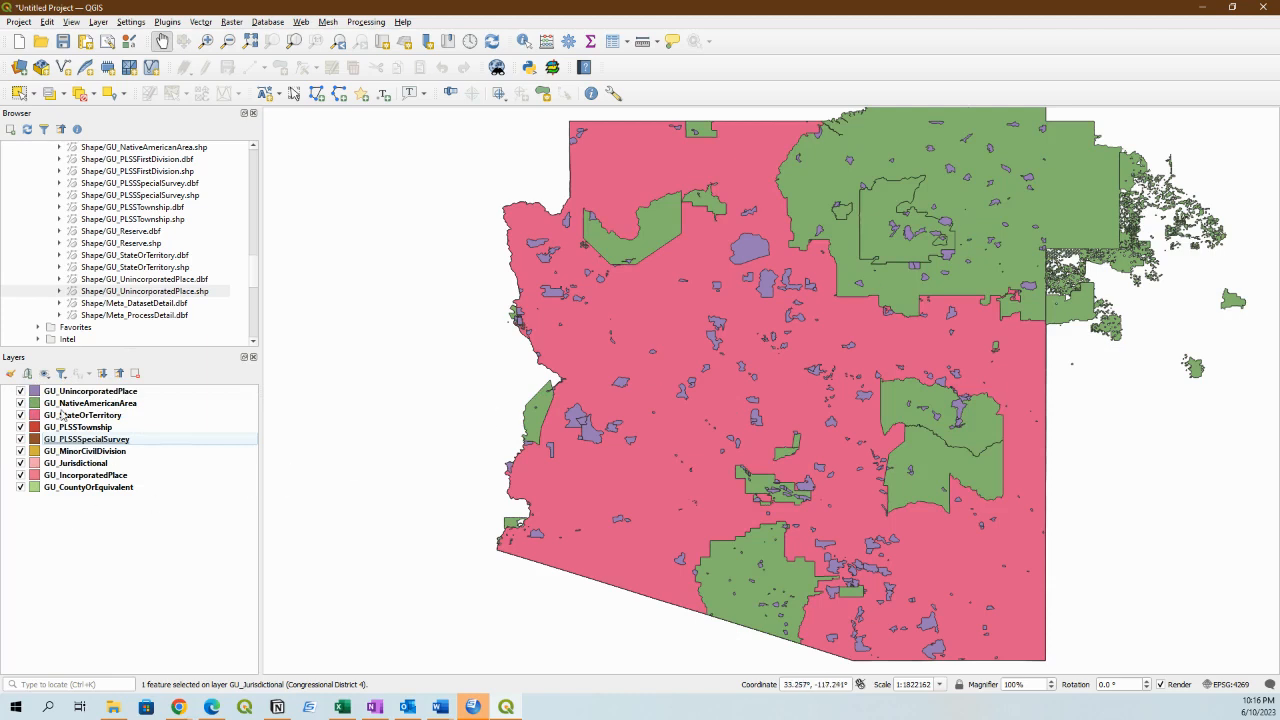
{"action": "left_click", "coordinate": [103, 489]}
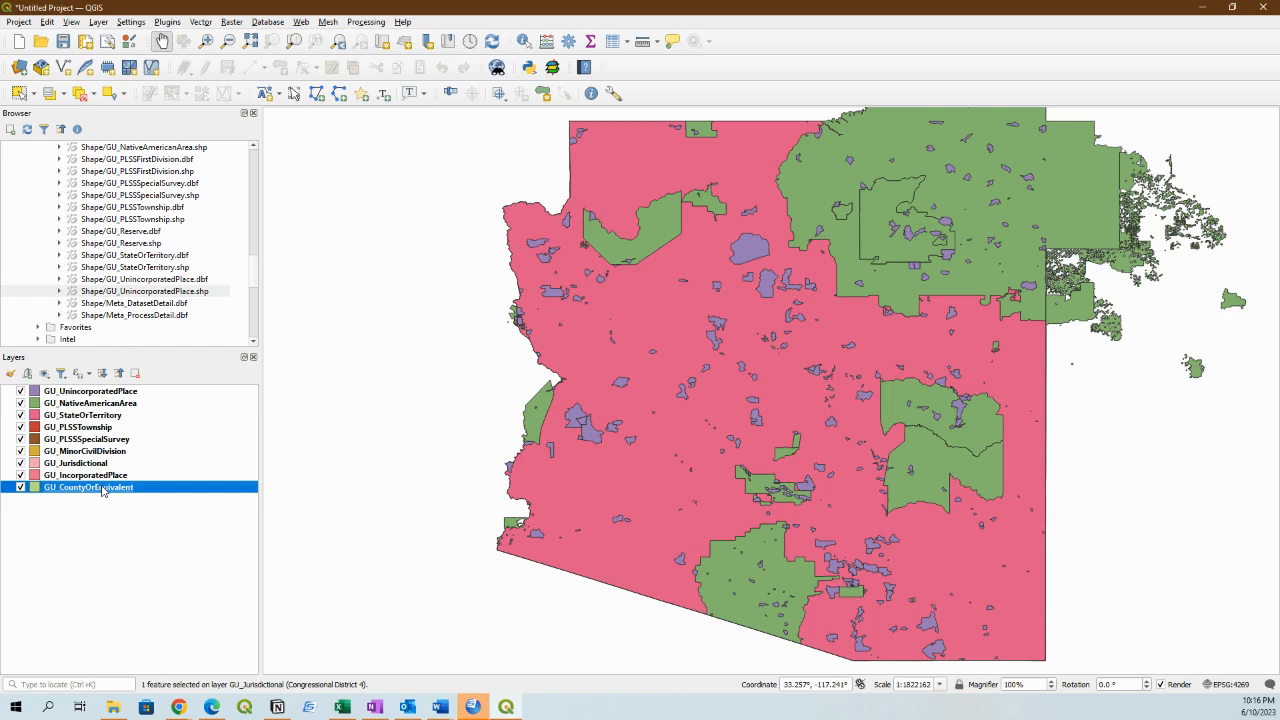
{"action": "left_click_drag", "start_coordinate": [103, 489], "coordinate": [100, 387]}
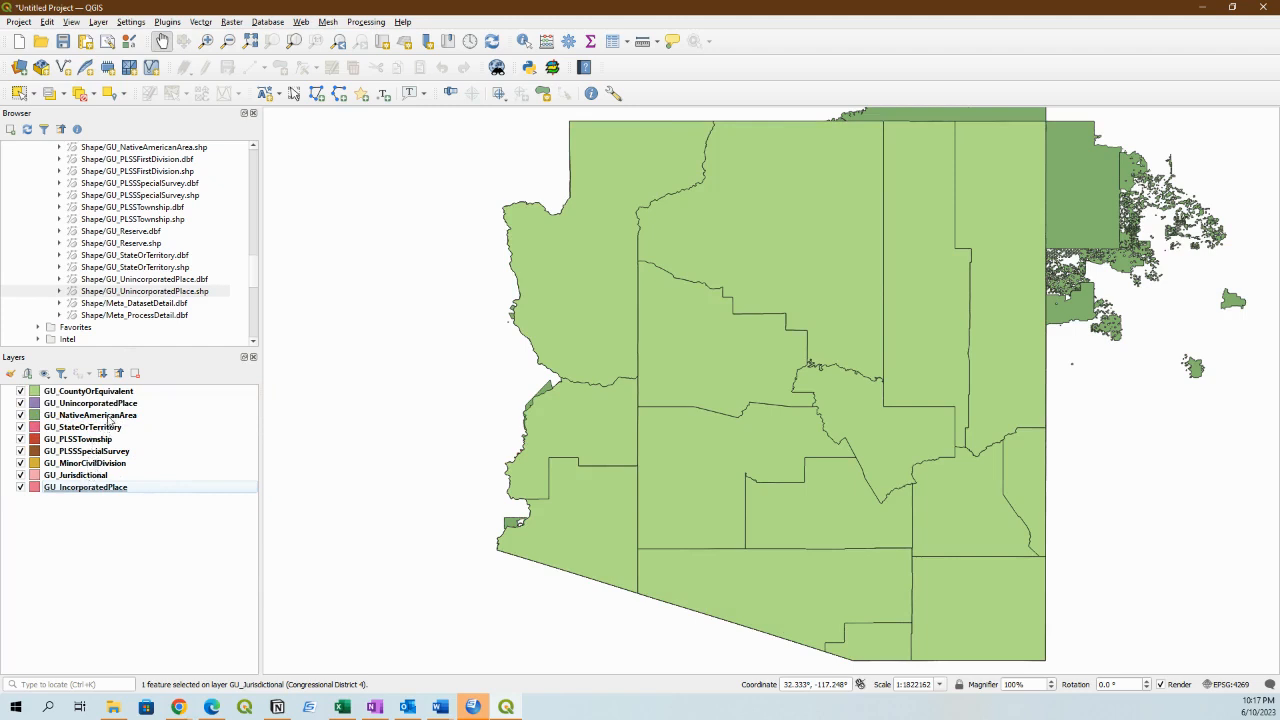
{"action": "left_click_drag", "start_coordinate": [93, 475], "coordinate": [92, 398]}
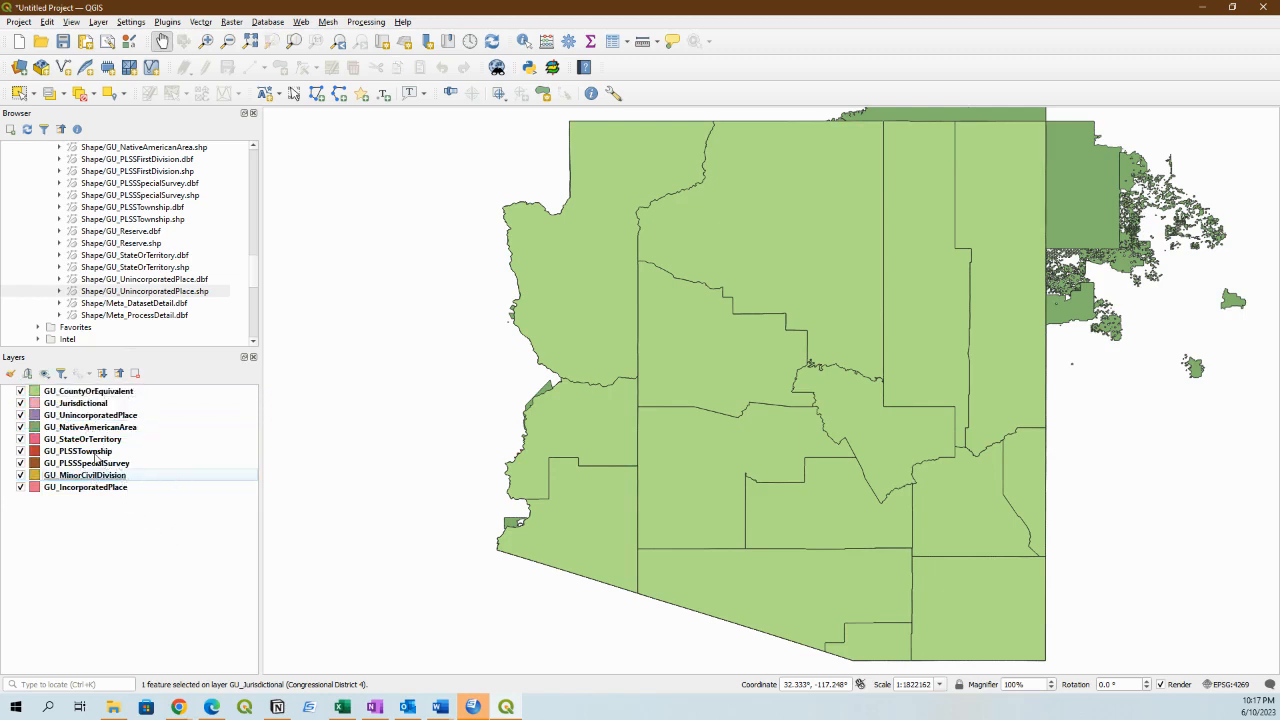
{"action": "left_click_drag", "start_coordinate": [95, 455], "coordinate": [104, 400]}
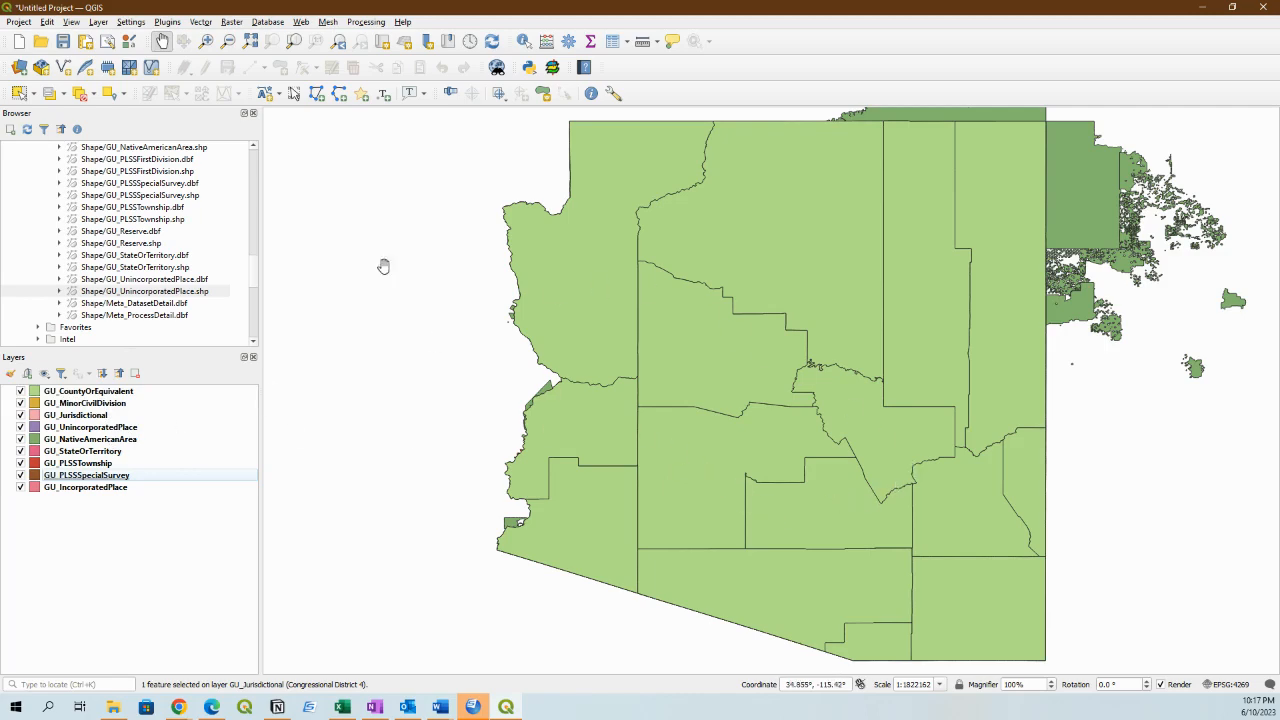
Switch to the USGS TNM Download page in the browser and return from the product results to the dataset selection.
{"action": "left_click", "coordinate": [1201, 7]}
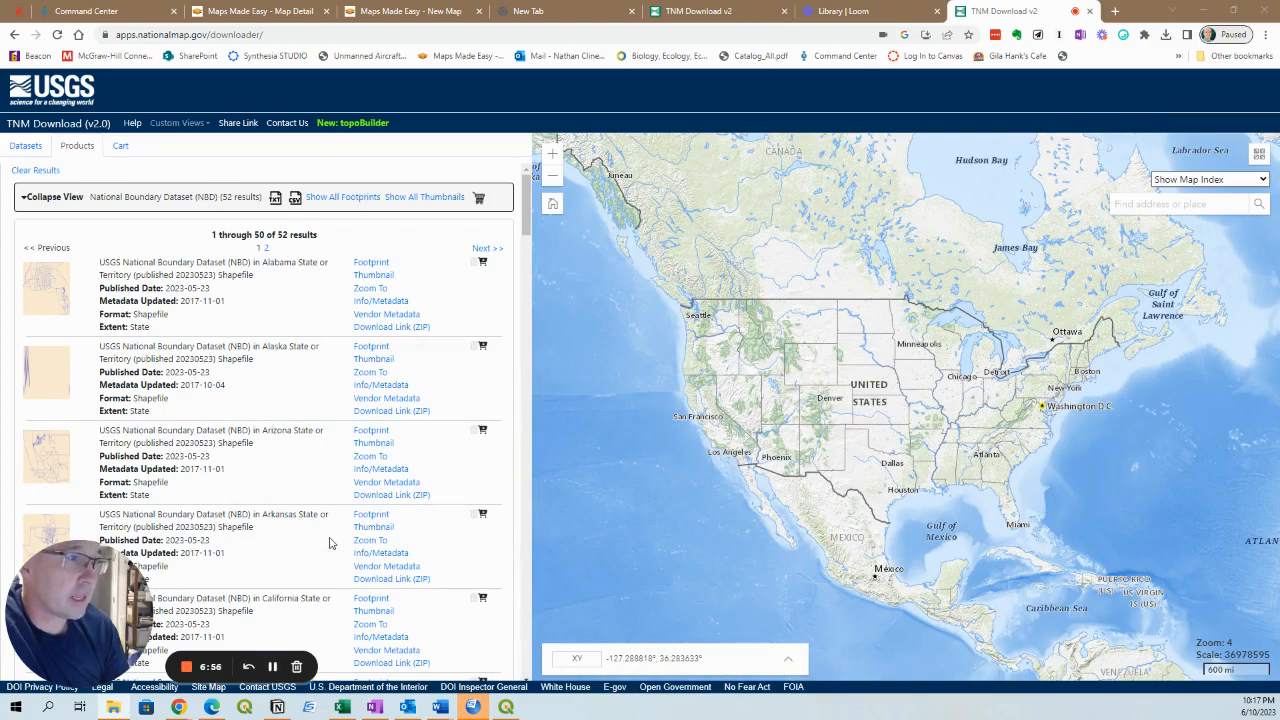
{"action": "left_click", "coordinate": [27, 147]}
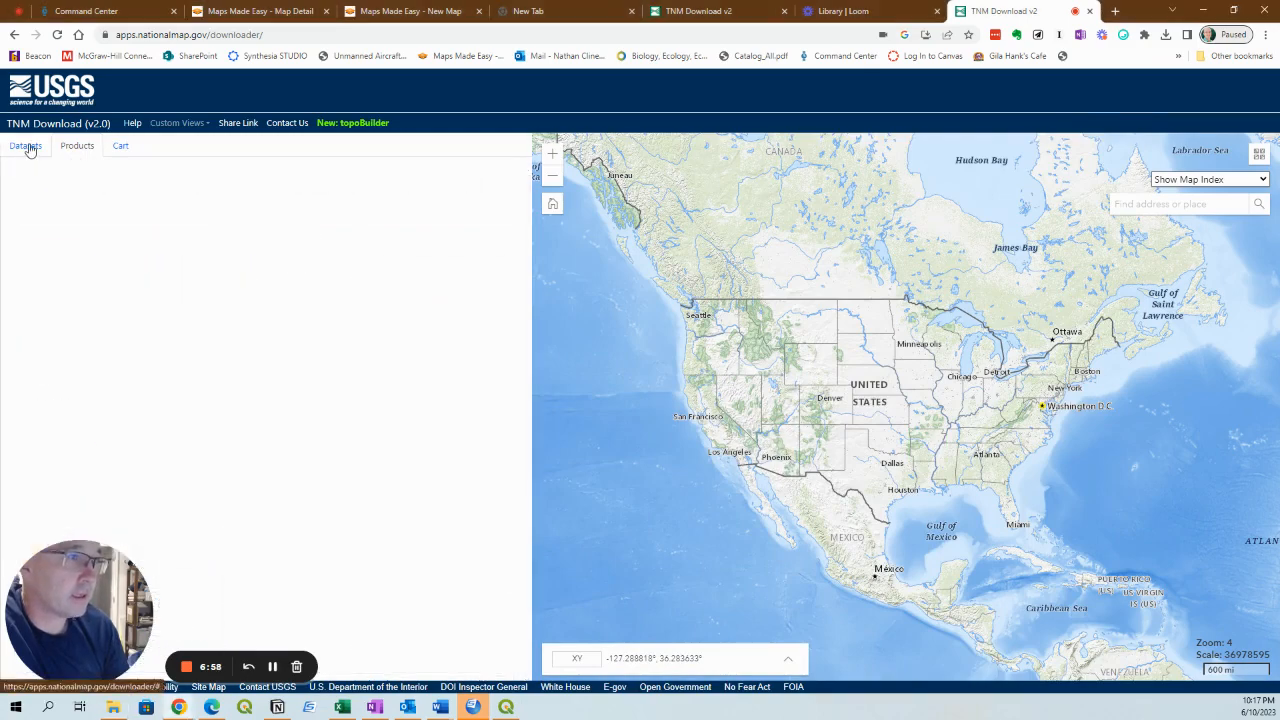